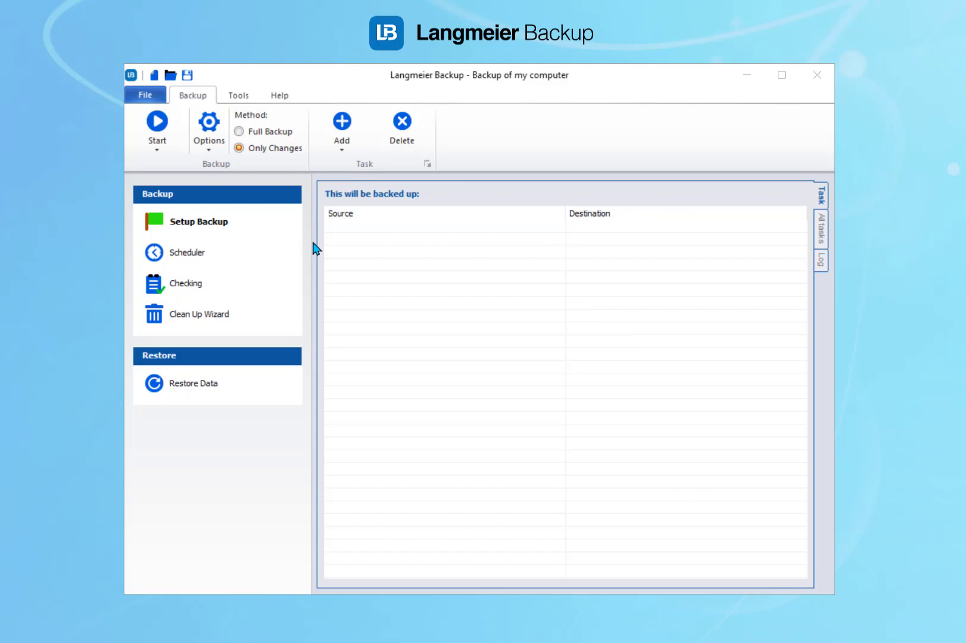
- Start setting up a backup and add the aBusiness folder from Dokumente to the data being backed up
left_click(185, 230)
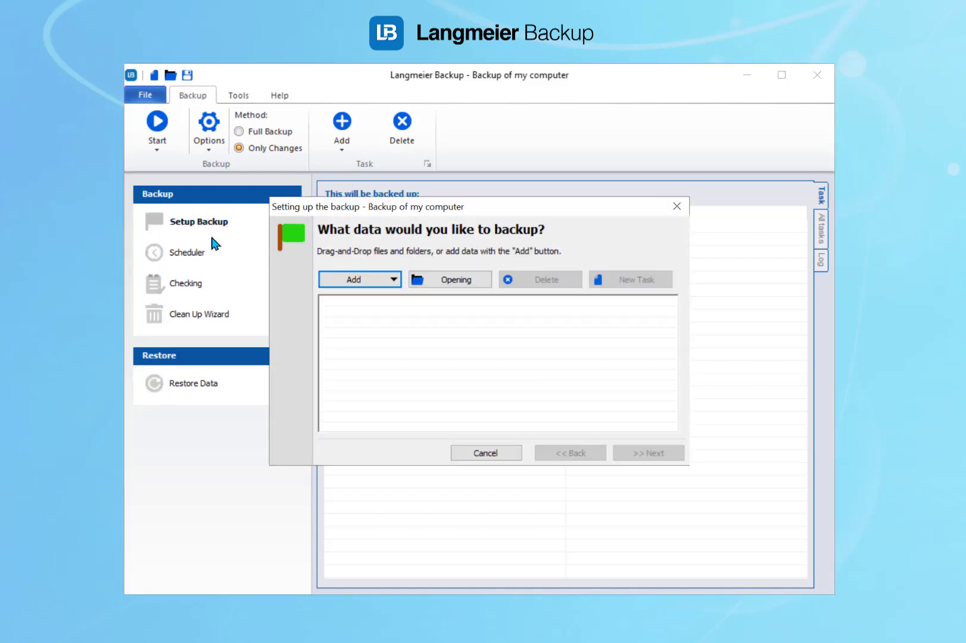
left_click(351, 281)
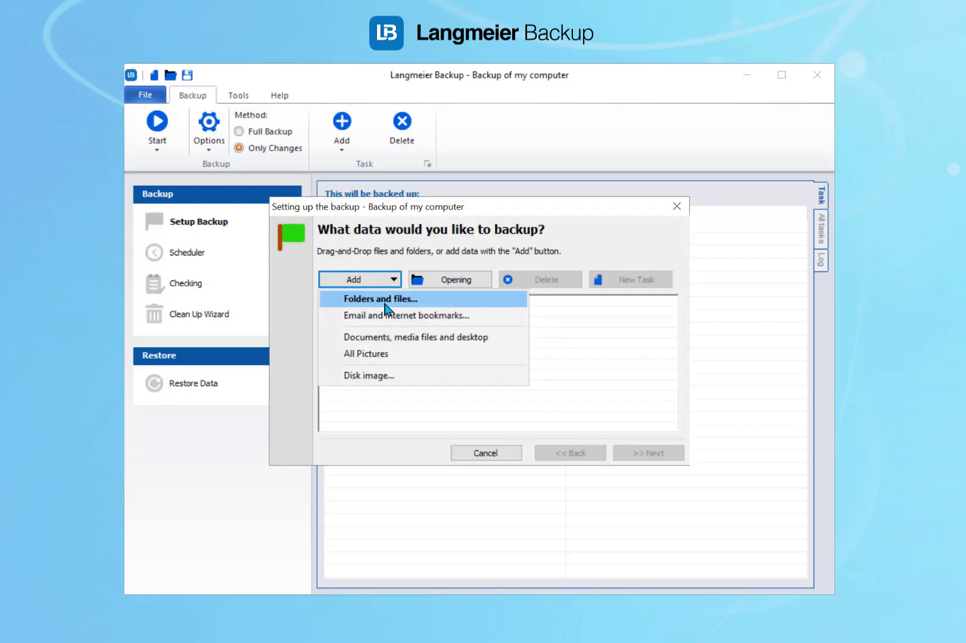
left_click(418, 301)
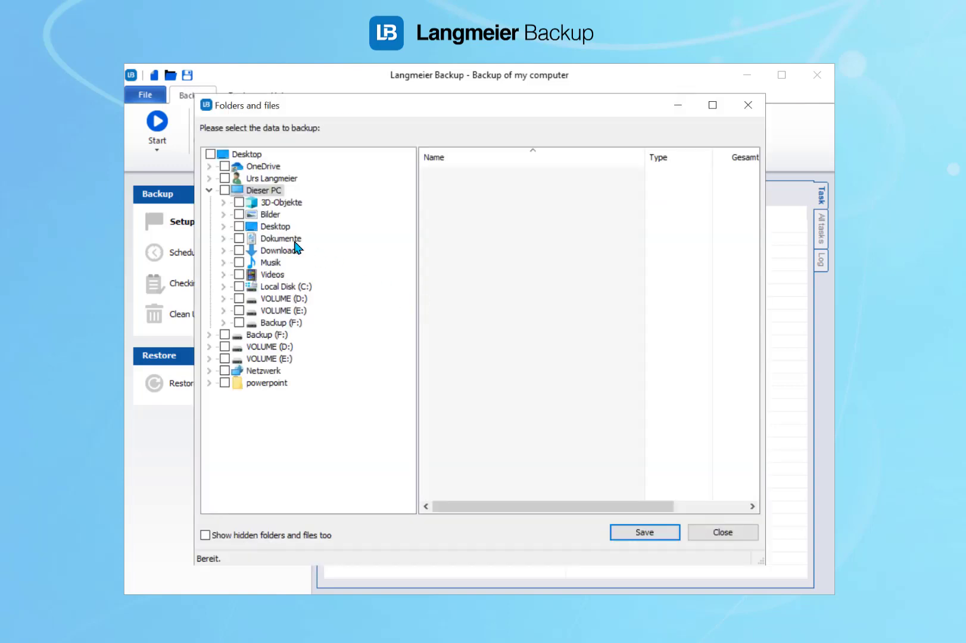
double_click(269, 239)
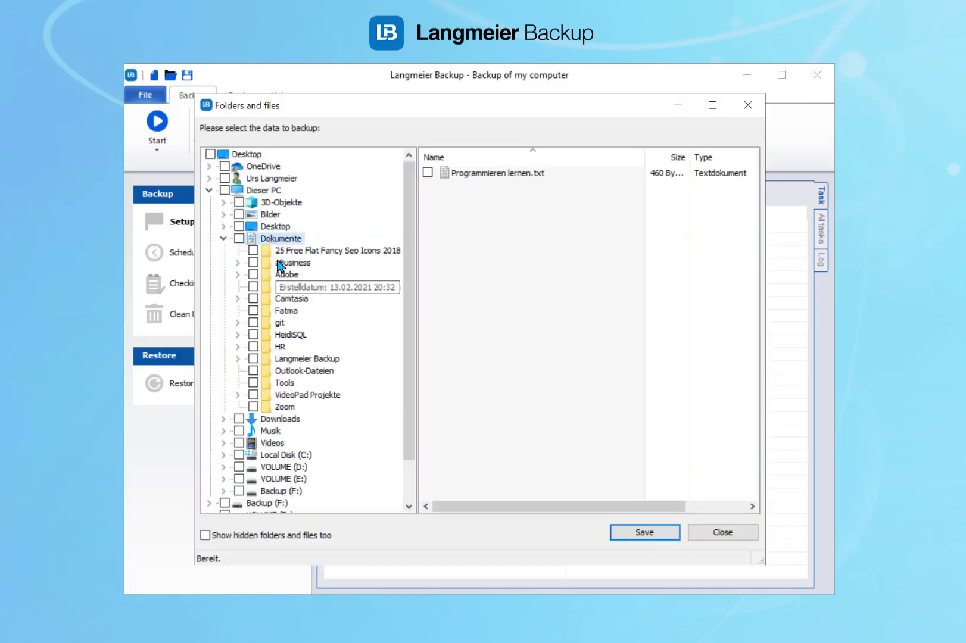
double_click(275, 265)
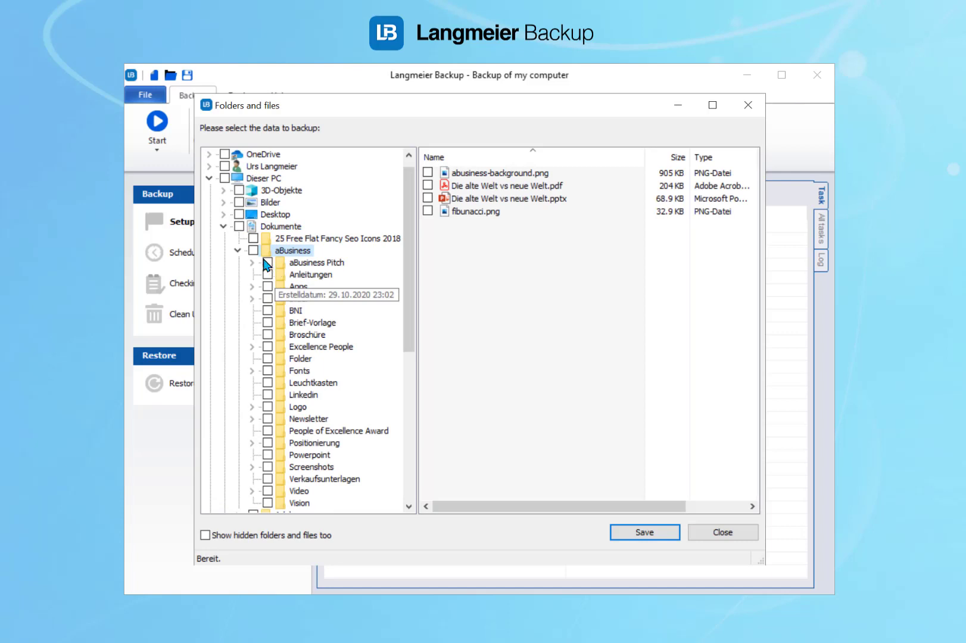
left_click(253, 250)
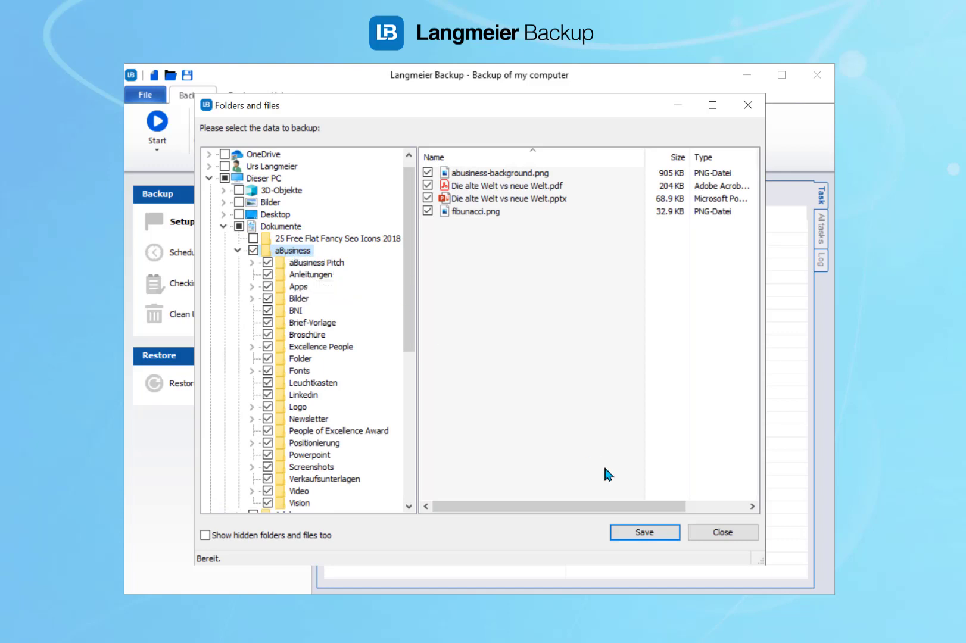
left_click(645, 534)
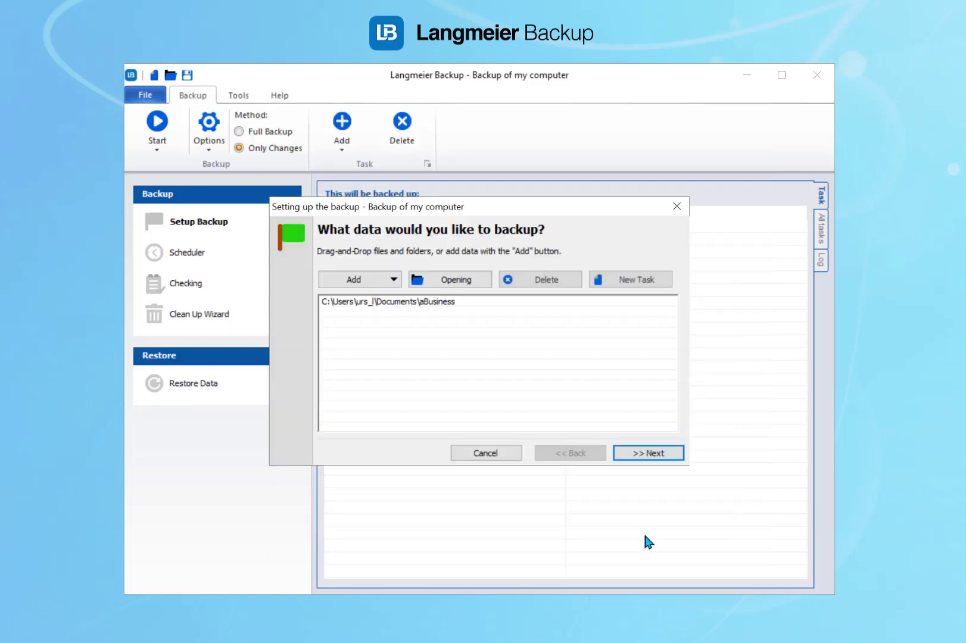
- Add a custom disk clone image of Local Disk (C:) and the Windows RE tools volume, named My Disk Clone
left_click(382, 282)
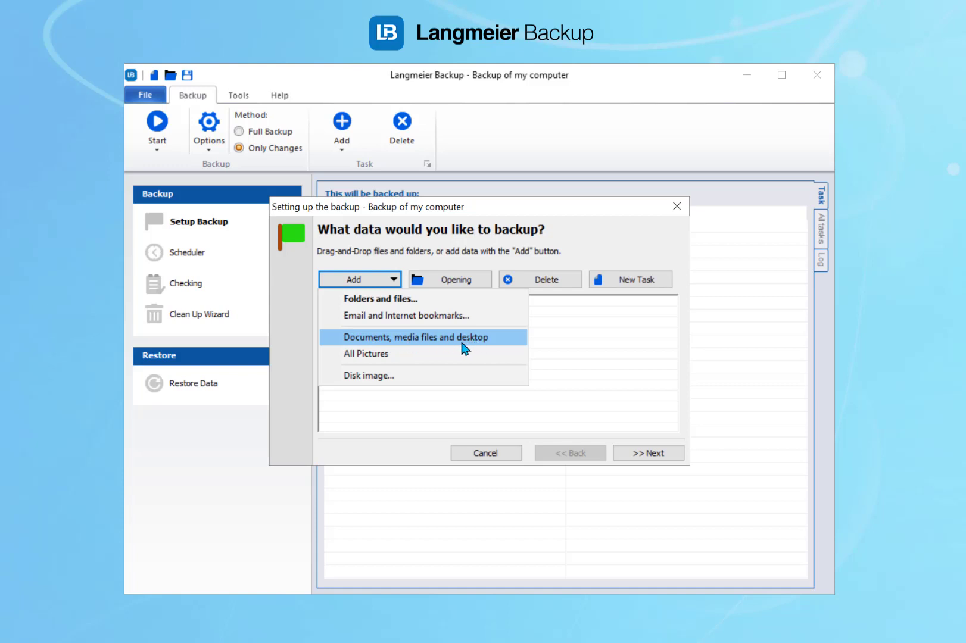
left_click(377, 376)
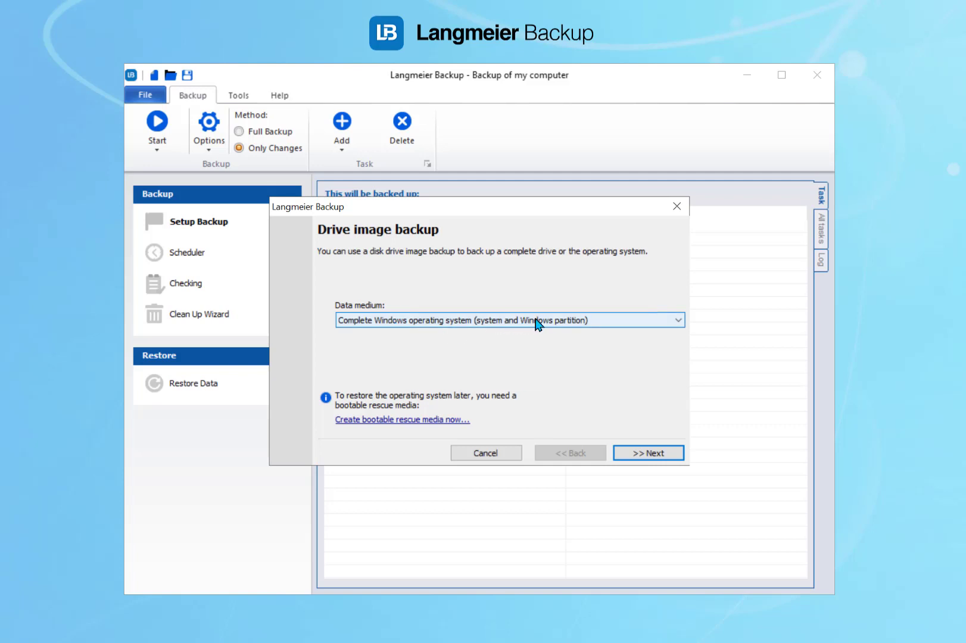
left_click(567, 325)
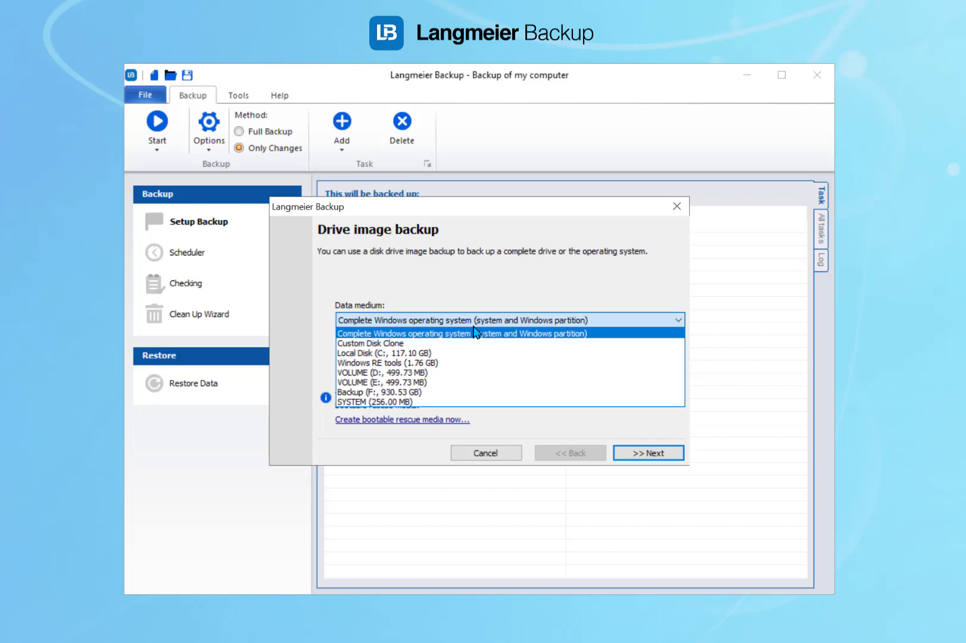
left_click(382, 345)
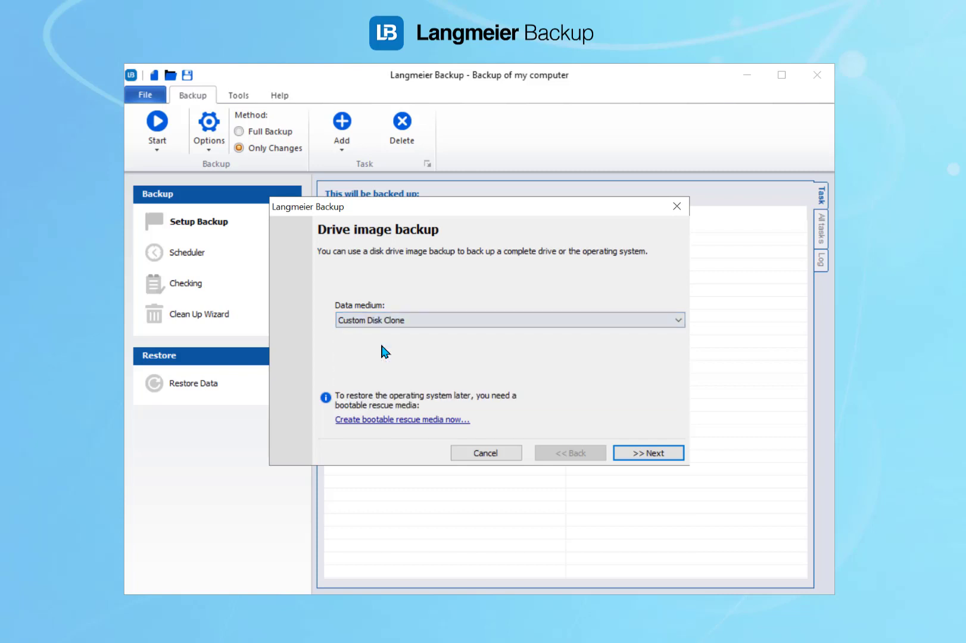
left_click(639, 455)
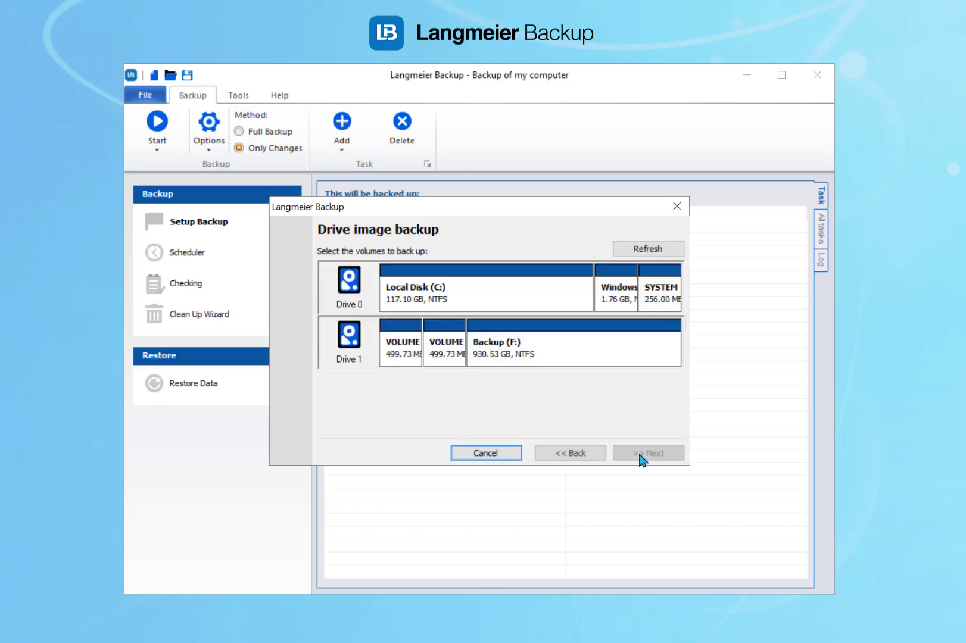
left_click(523, 288)
left_click(626, 297)
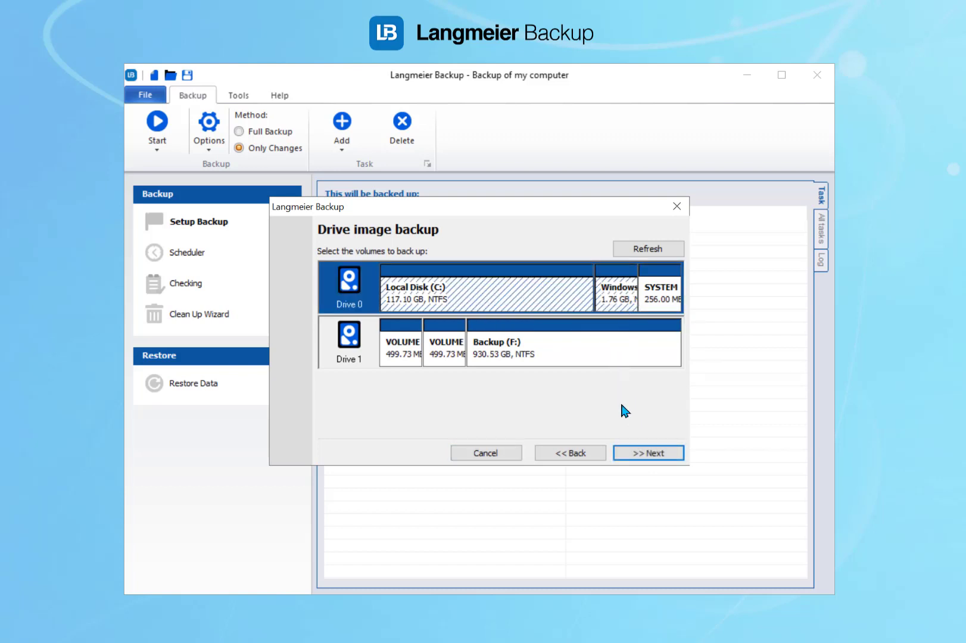
left_click(638, 456)
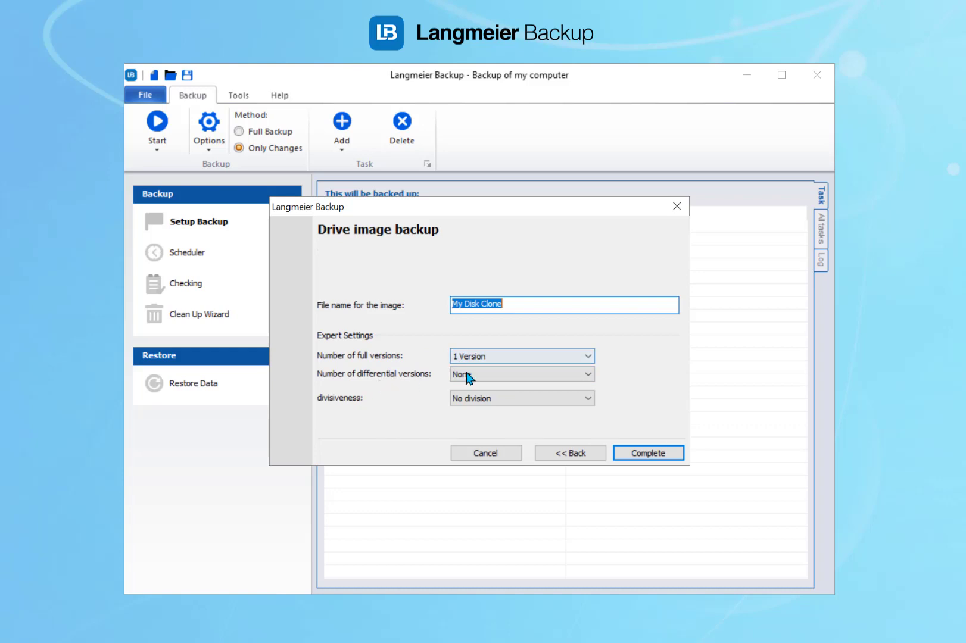
left_click(632, 452)
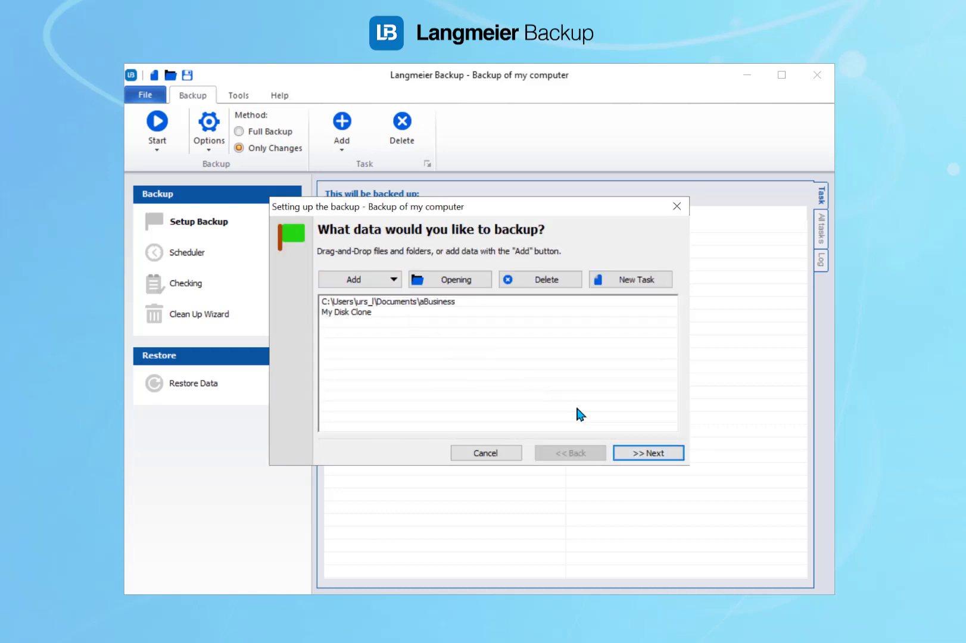
- Choose a local destination for the backup data and set its directory to the Backup (F:) drive
left_click(634, 458)
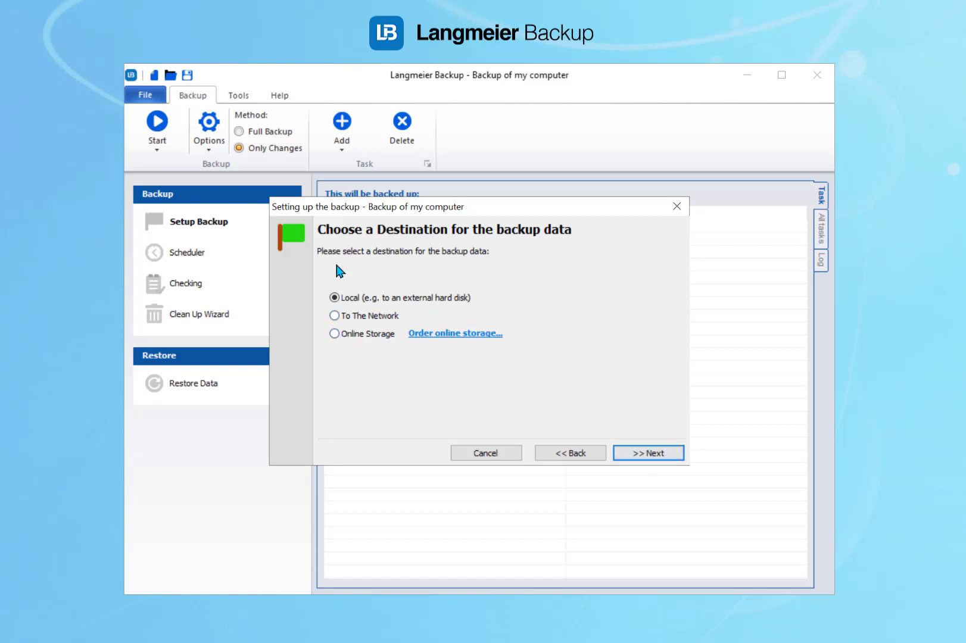
left_click(641, 458)
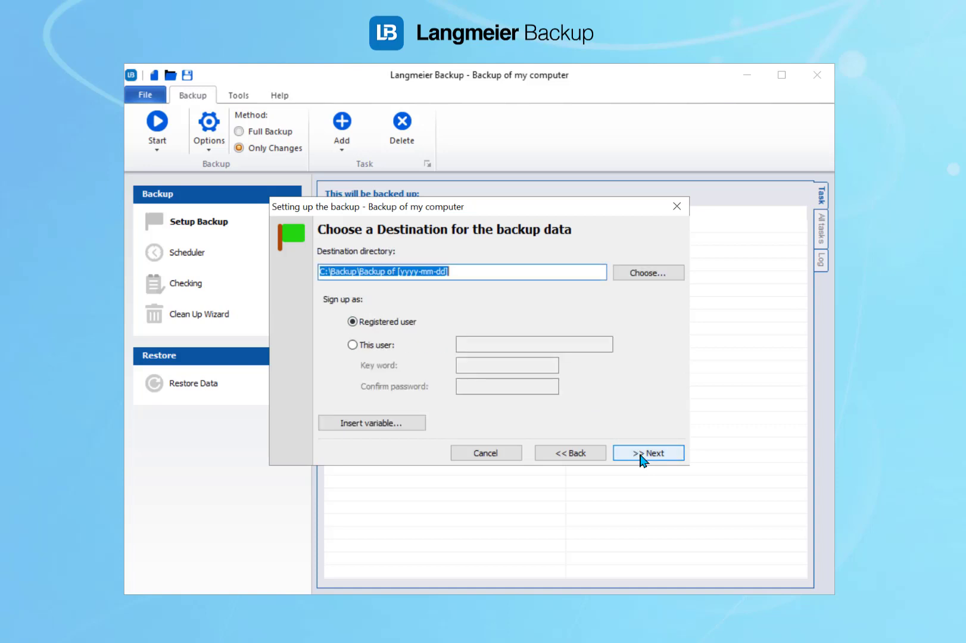
left_click(648, 272)
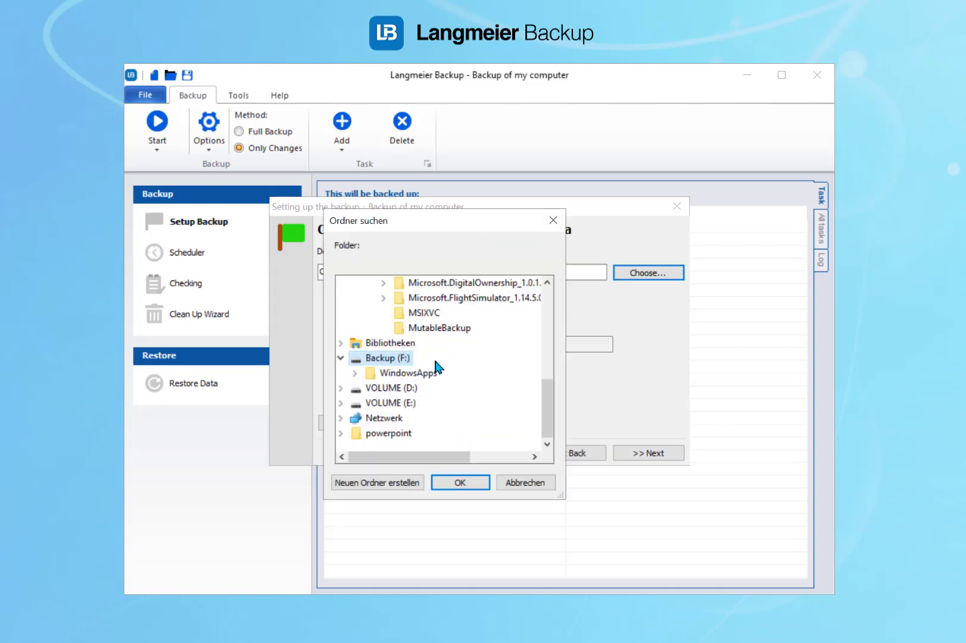
left_click(468, 483)
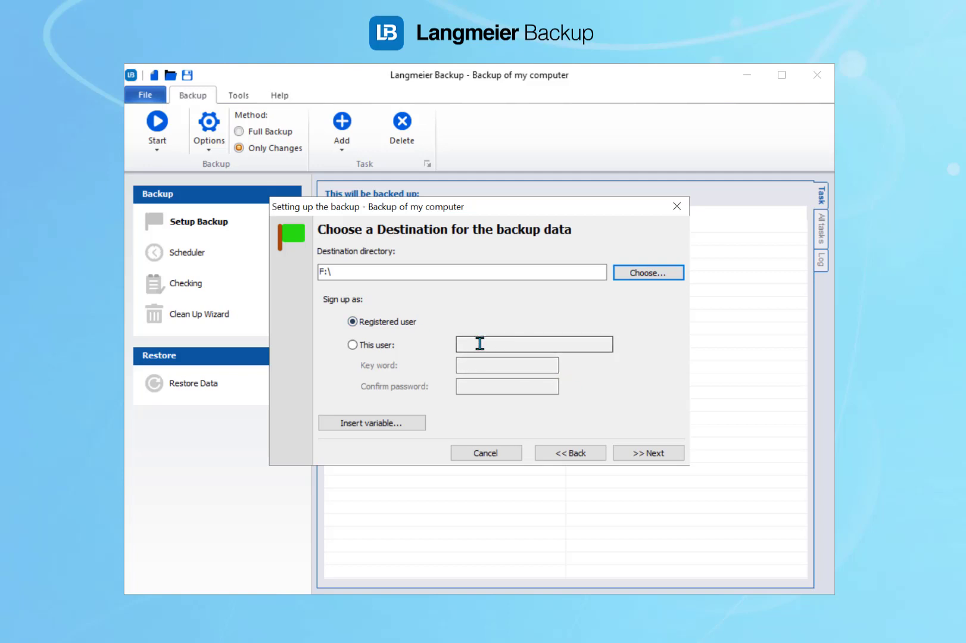
left_click(384, 348)
left_click(463, 347)
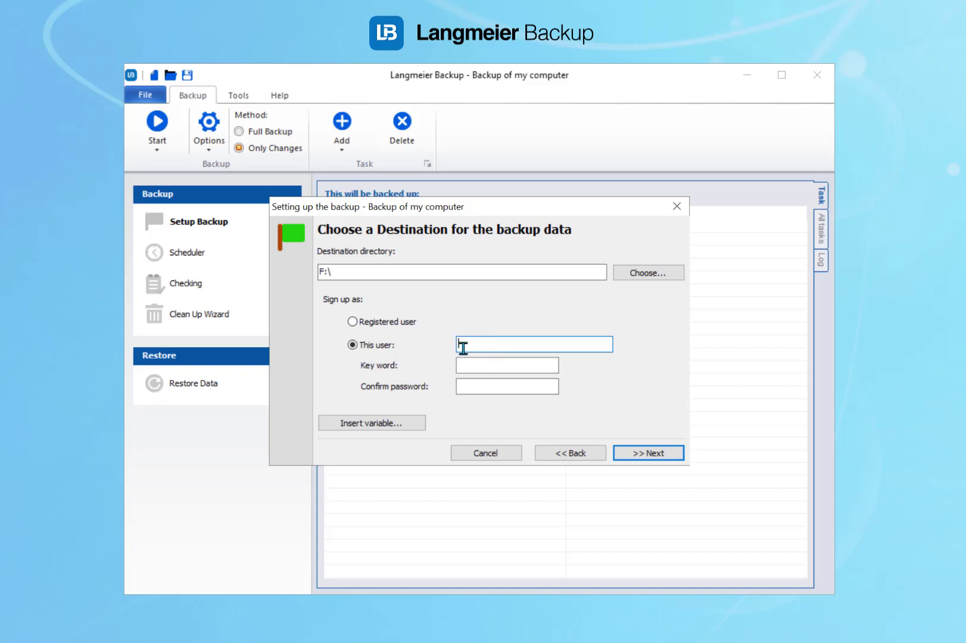
left_click(384, 323)
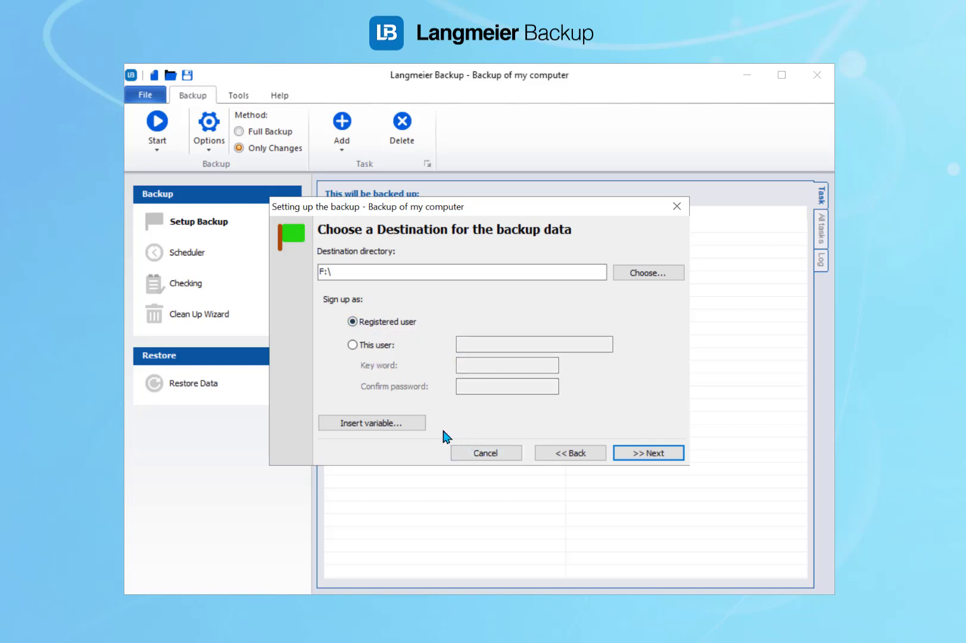
left_click(405, 423)
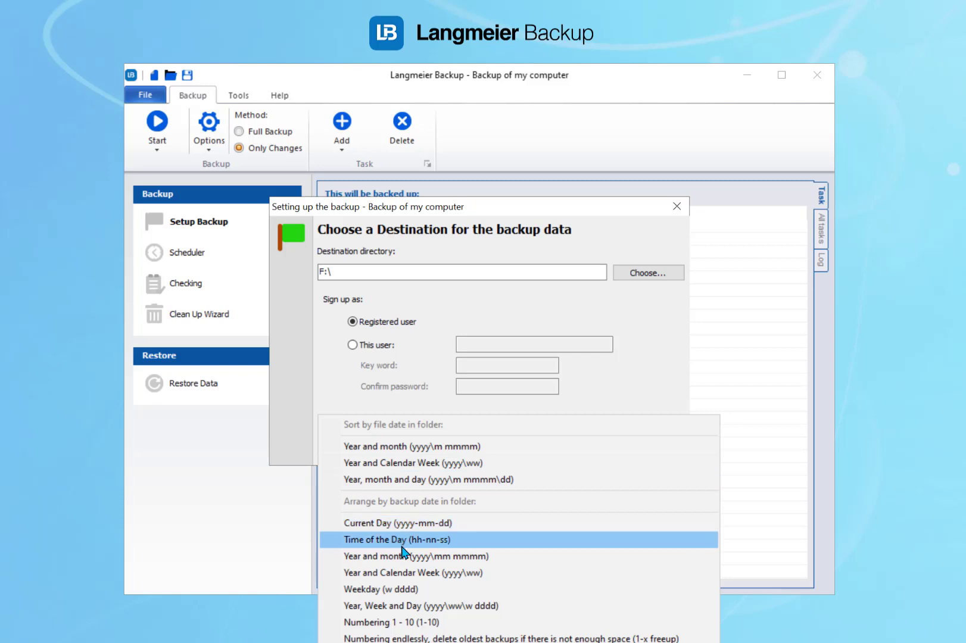
left_click(641, 373)
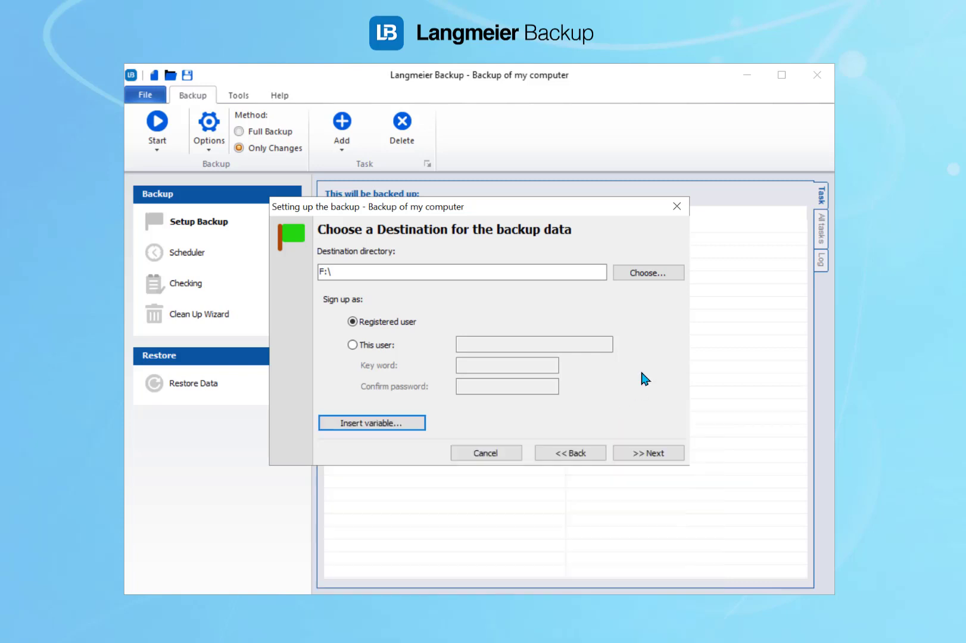
- Accept the destination and use the volume name Backup instead of the drive letter F:
left_click(655, 454)
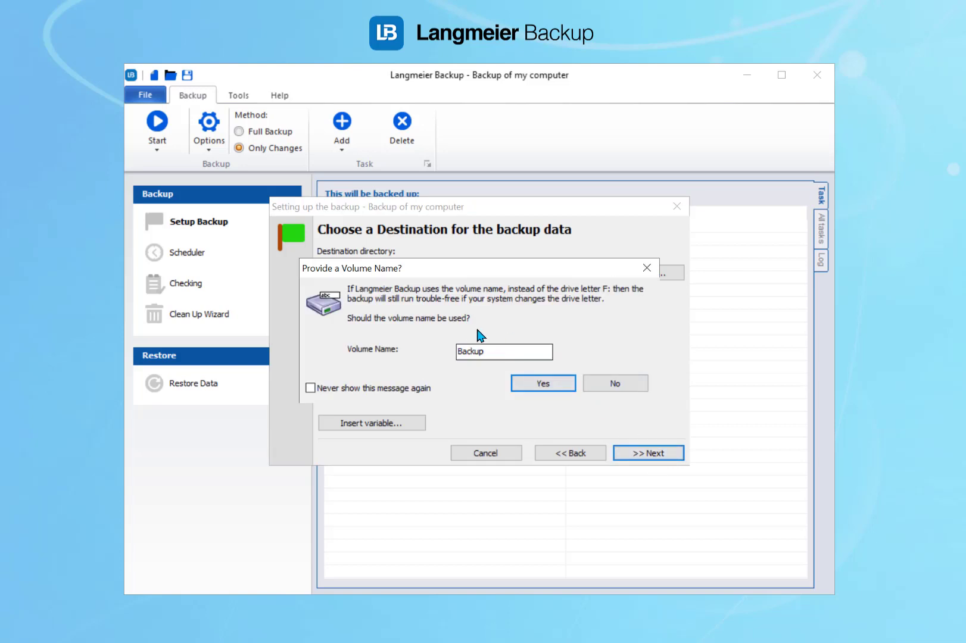
double_click(492, 349)
left_click(540, 384)
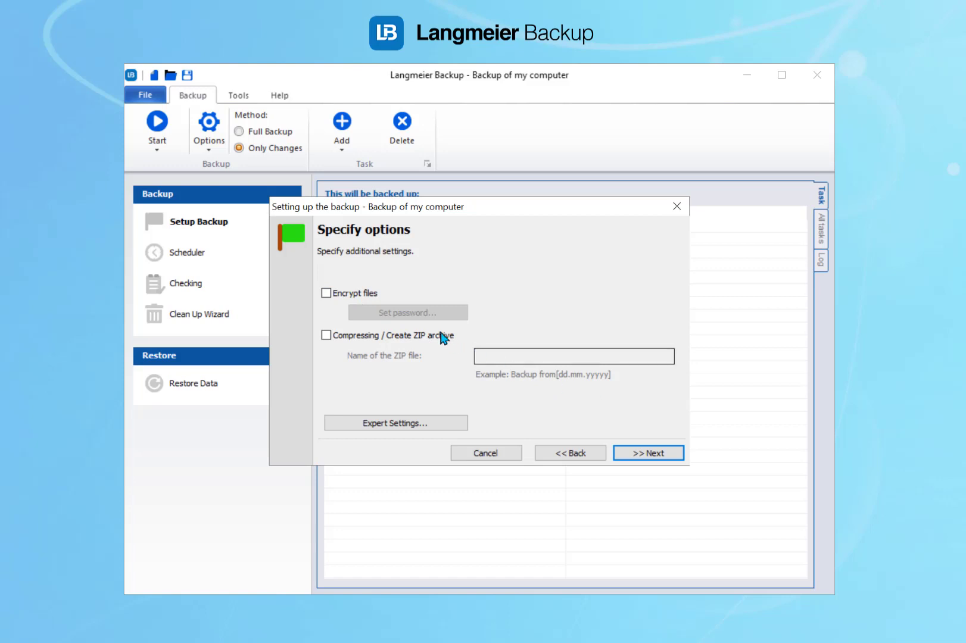
left_click(355, 293)
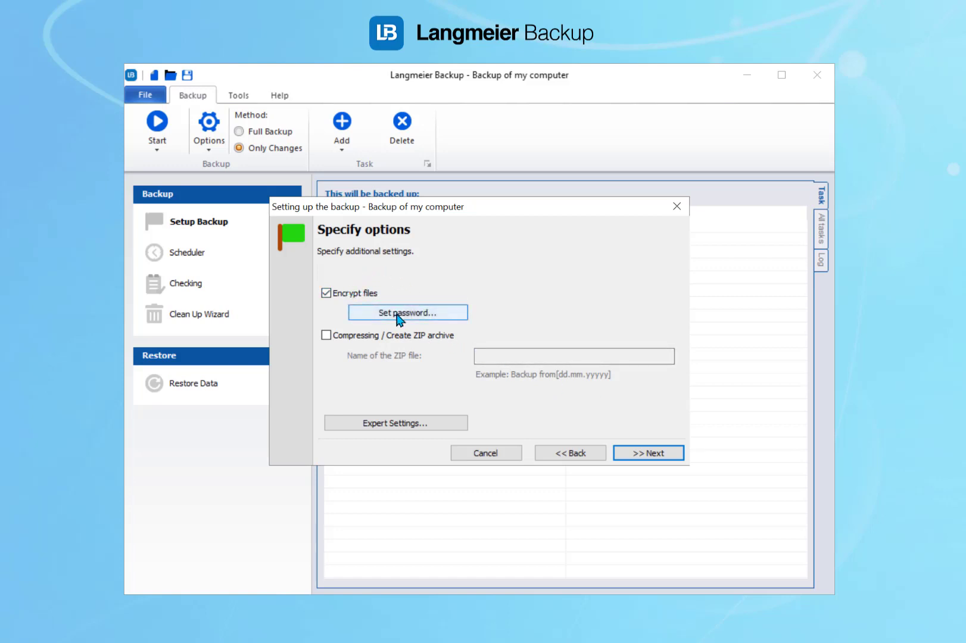
left_click(364, 296)
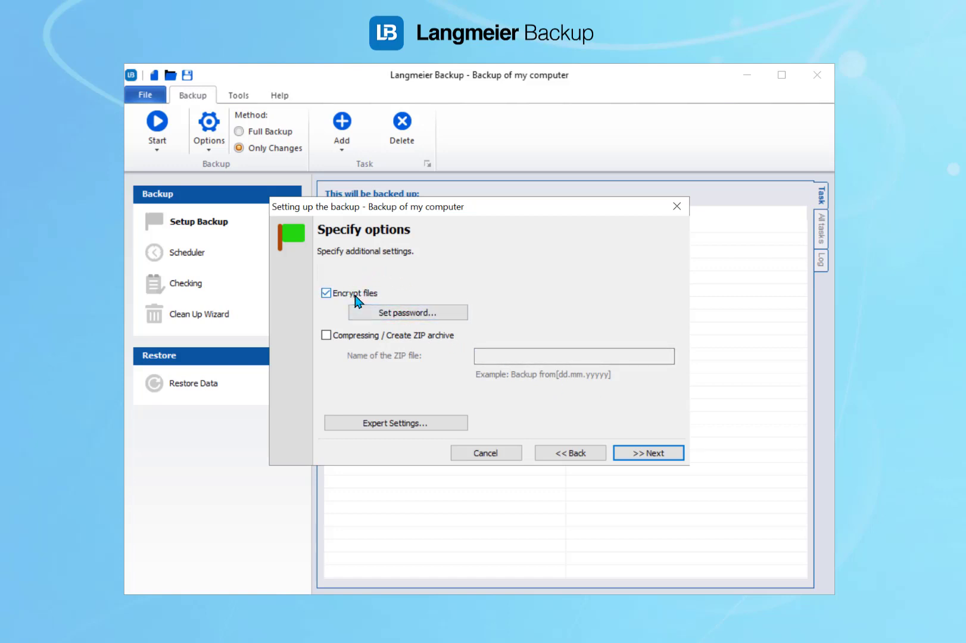
left_click(406, 339)
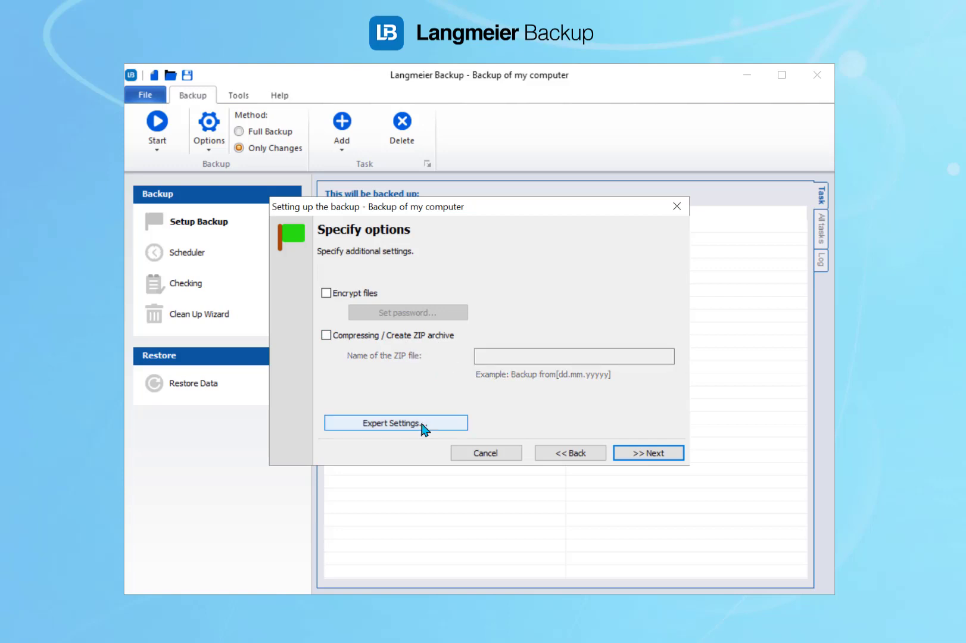
- Accept the expert settings and additional options as they are, and keep Backup of my computer as the backup job's name
left_click(384, 423)
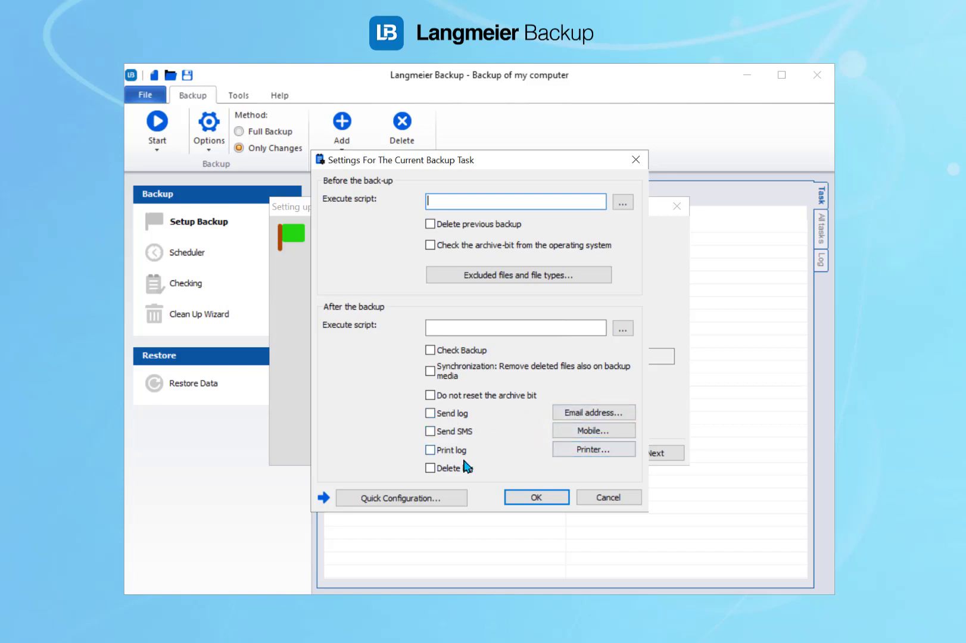
left_click(539, 500)
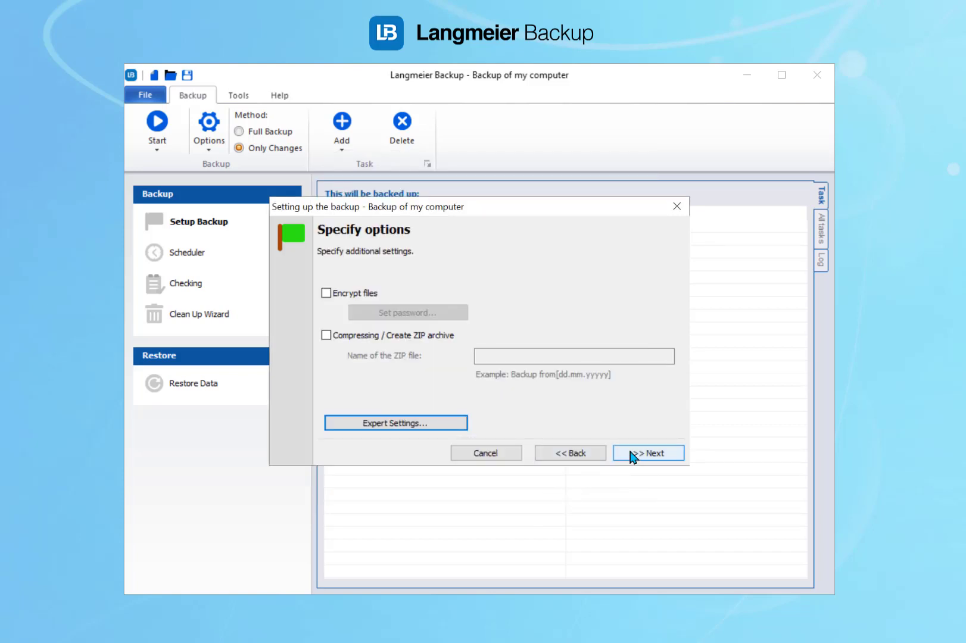
left_click(641, 455)
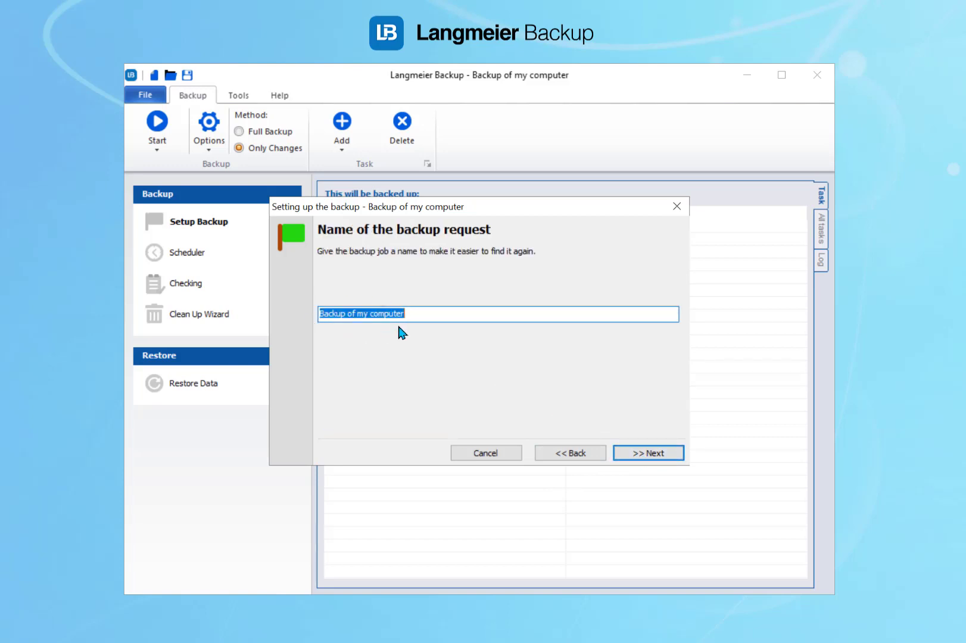
left_click(635, 455)
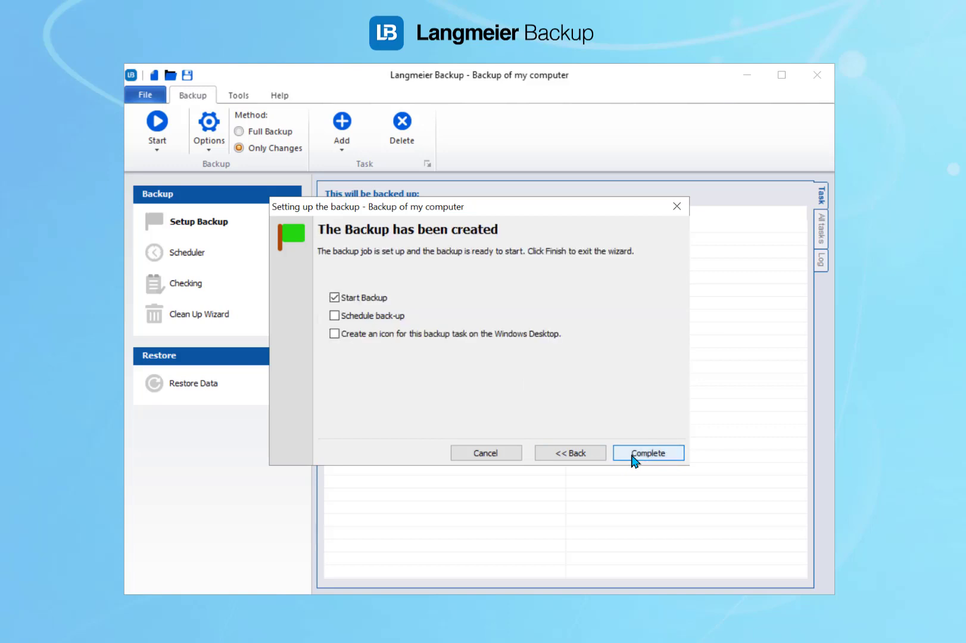
- Complete the backup setup with scheduling enabled and without creating a desktop icon
left_click(375, 321)
left_click(344, 337)
left_click(534, 335)
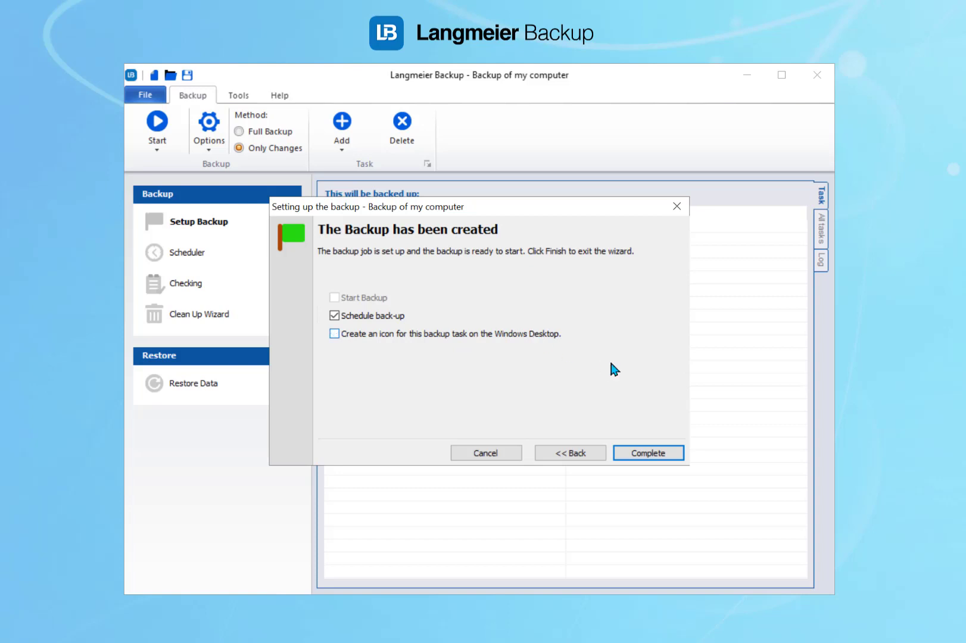
left_click(648, 455)
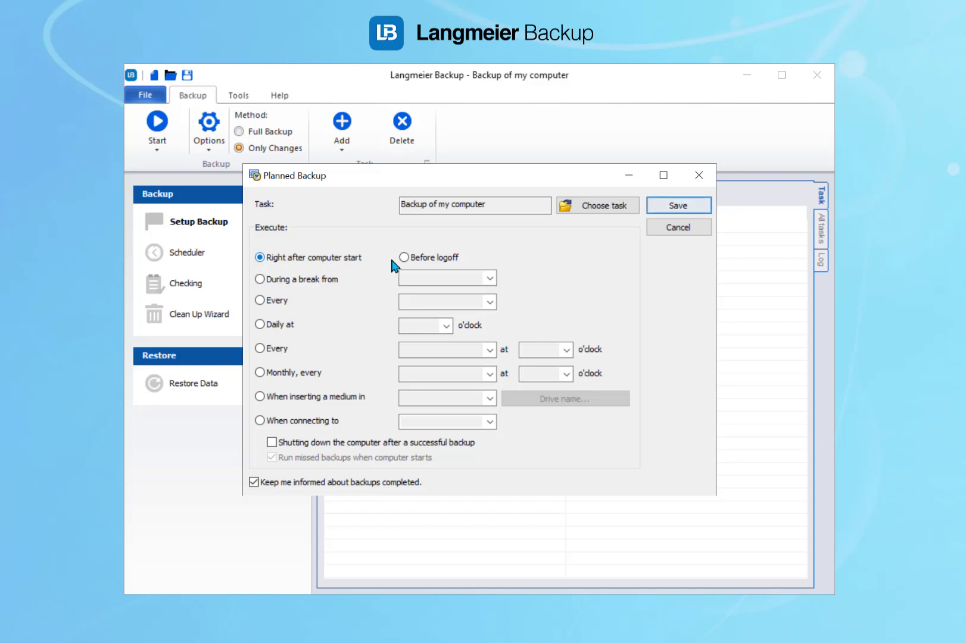
- Try scheduling the backup before logoff, and set it to run during a break from 5 minutes
left_click(419, 260)
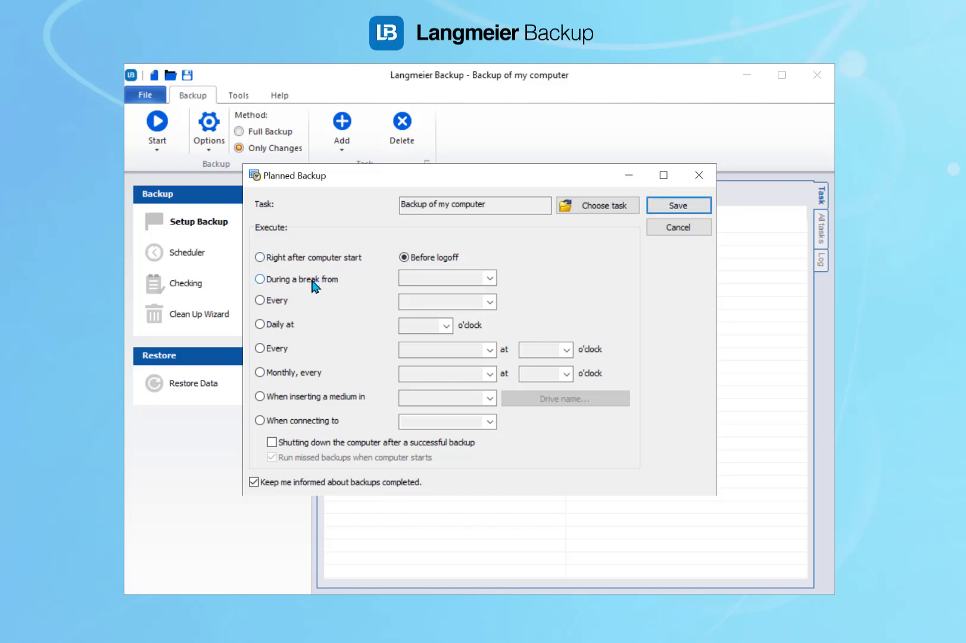
left_click(315, 282)
left_click(492, 278)
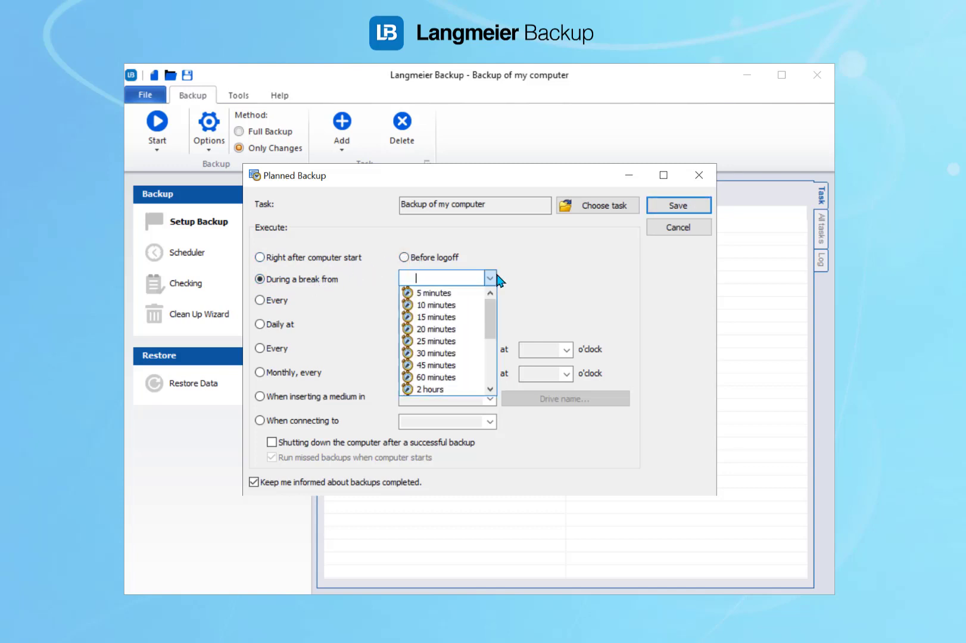
left_click(430, 297)
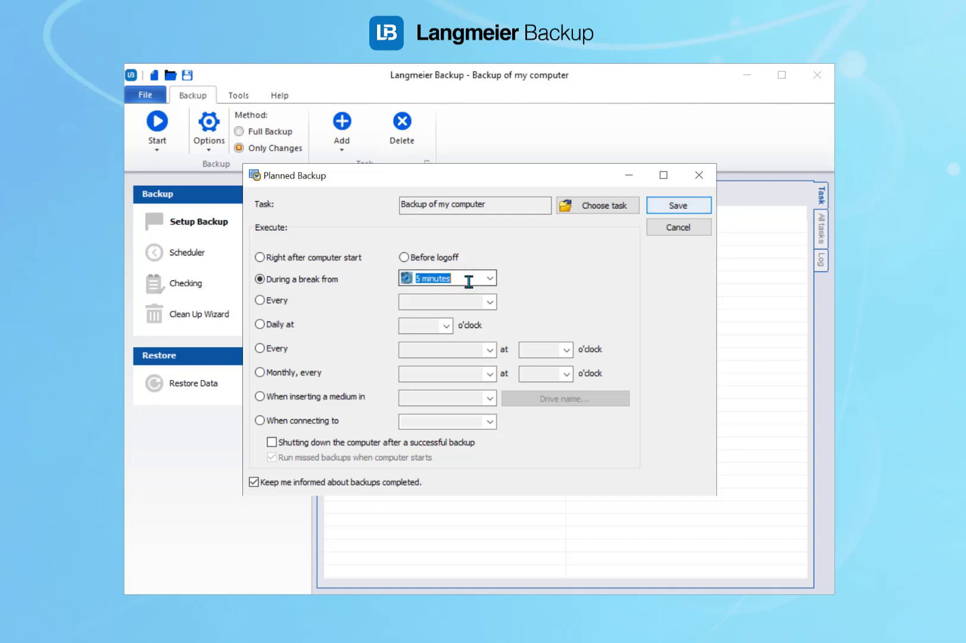
- Look through the repeat intervals for the schedule, and set the backup to run daily at 01:00
left_click(273, 301)
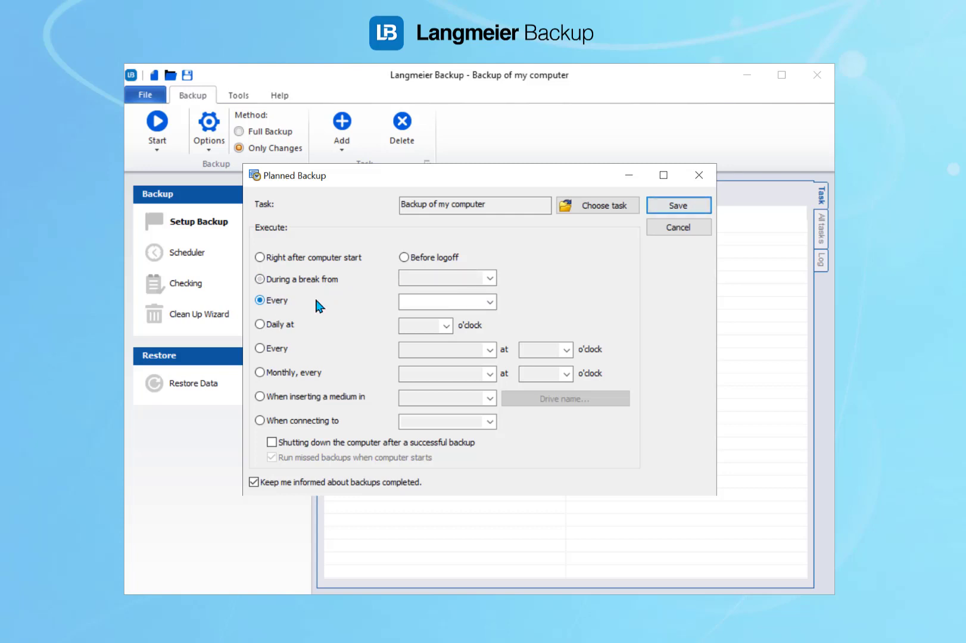
left_click(489, 302)
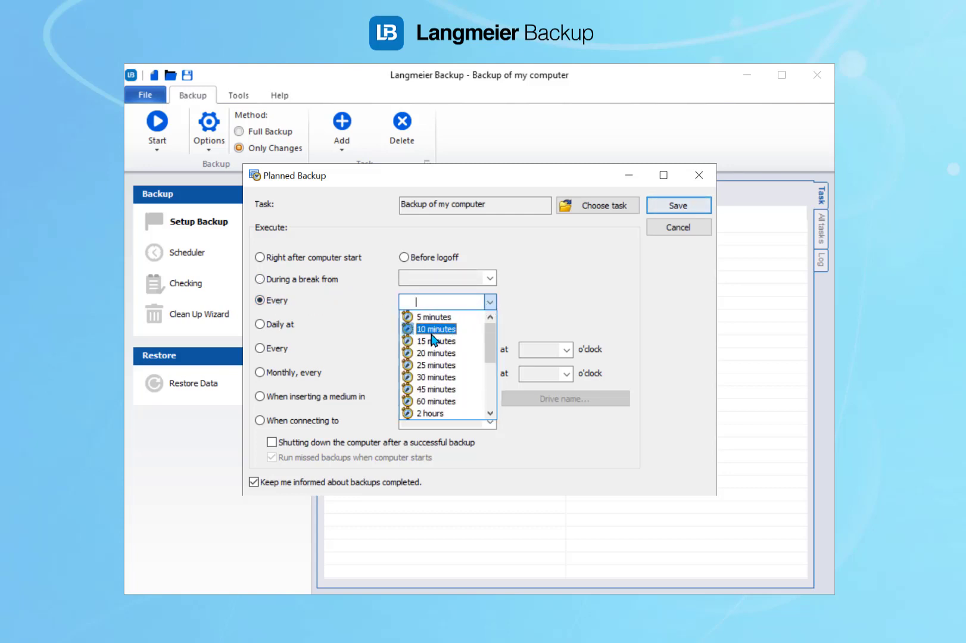
left_click(280, 328)
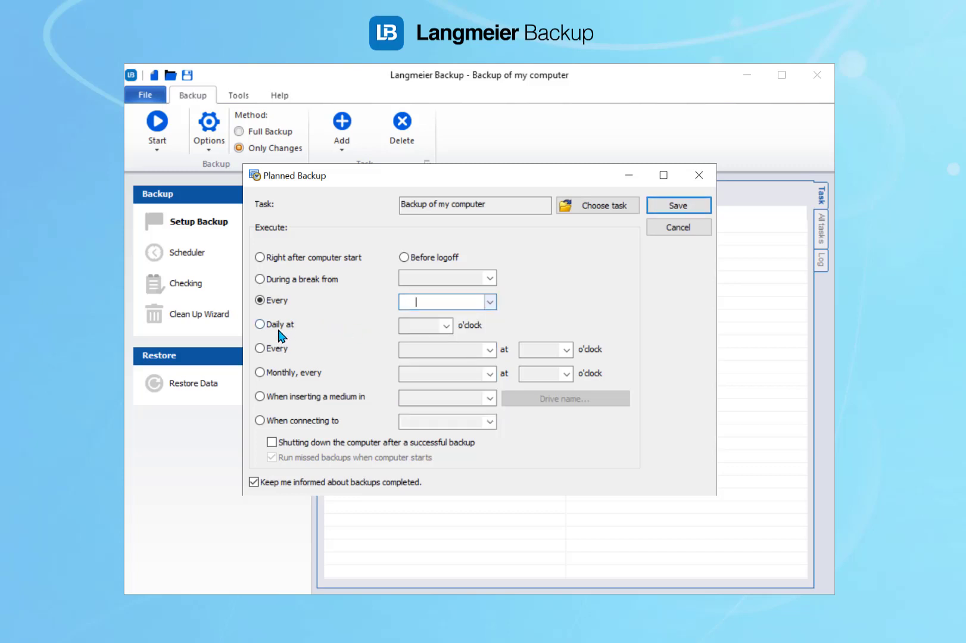
left_click(280, 327)
left_click(445, 326)
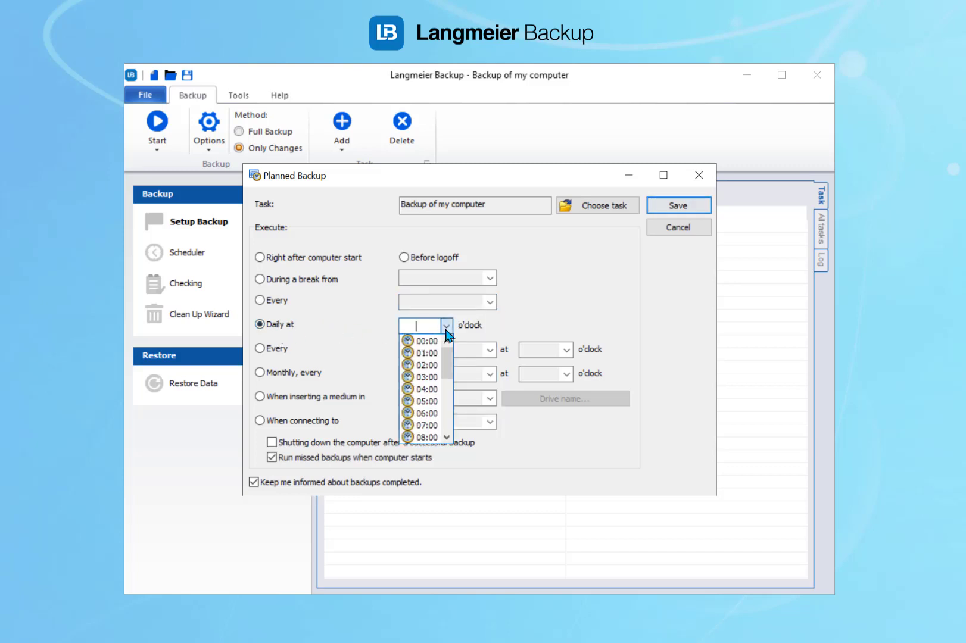
left_click(425, 364)
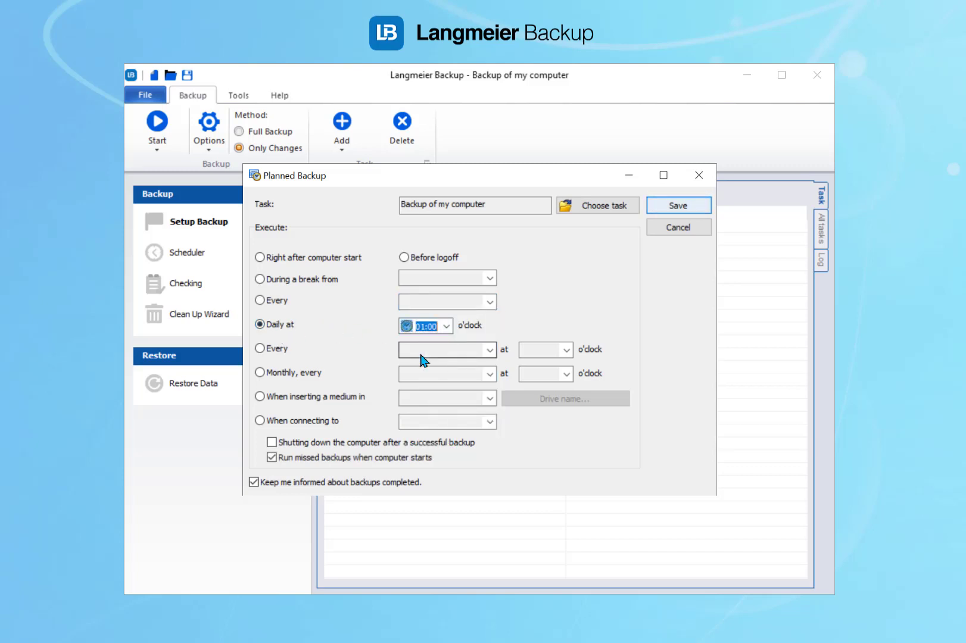
- Schedule the backup for Monday, Wednesday, Friday and Sunday at 01:00
left_click(260, 348)
left_click(489, 350)
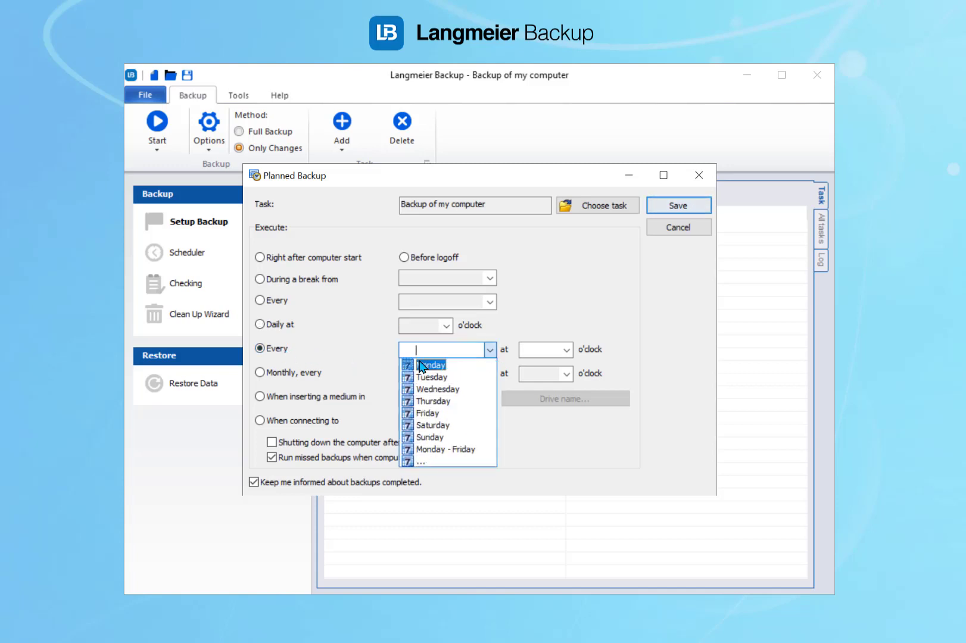
left_click(419, 461)
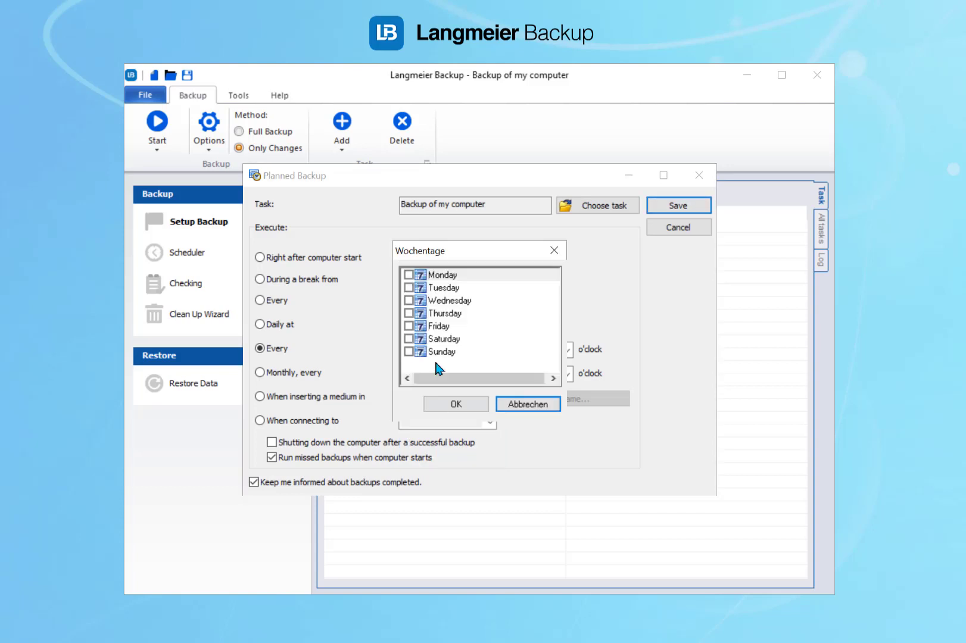
left_click(410, 275)
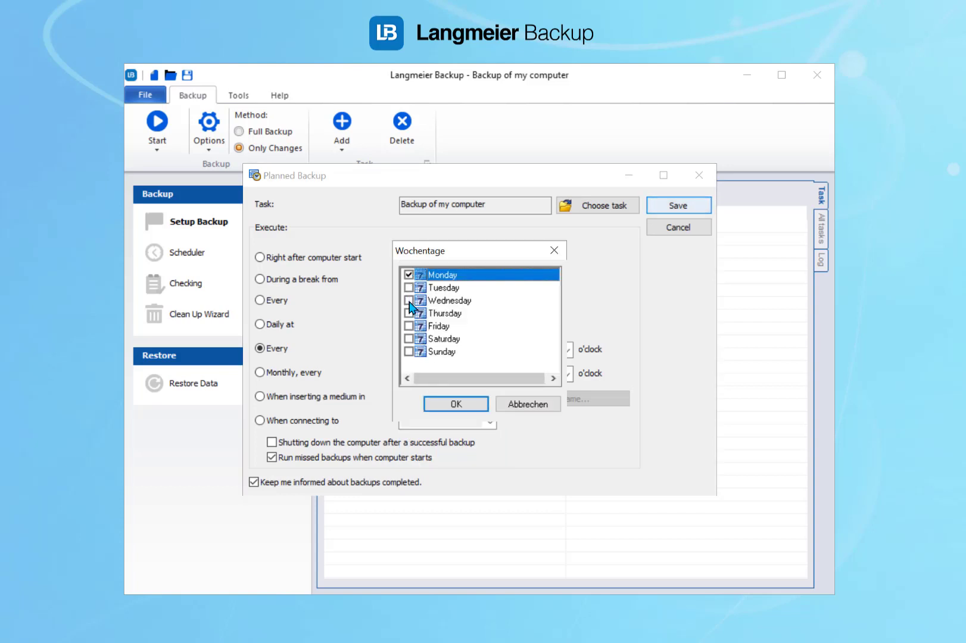
left_click(409, 300)
left_click(408, 326)
left_click(455, 404)
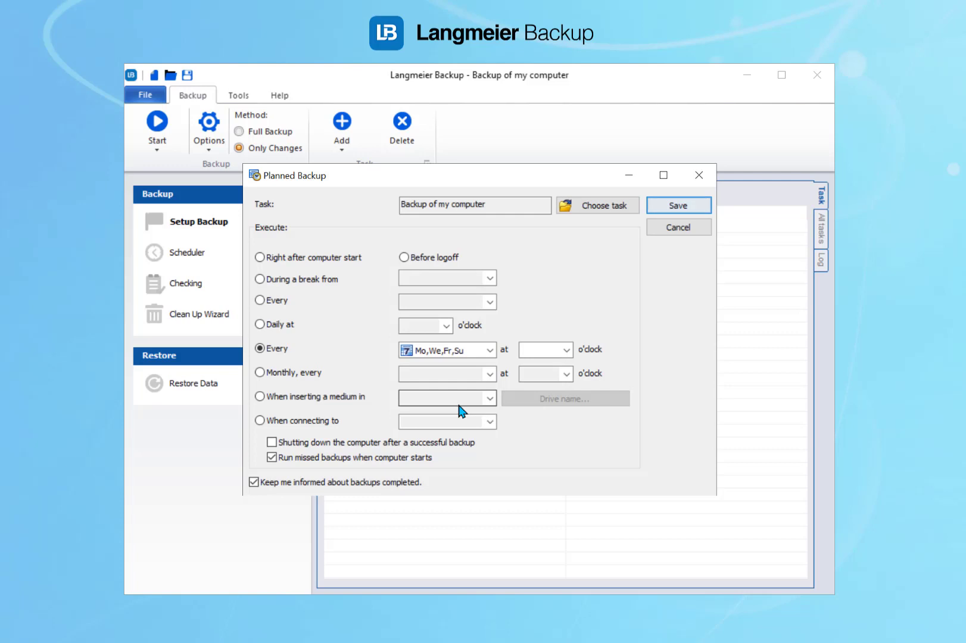
left_click(567, 356)
left_click(545, 381)
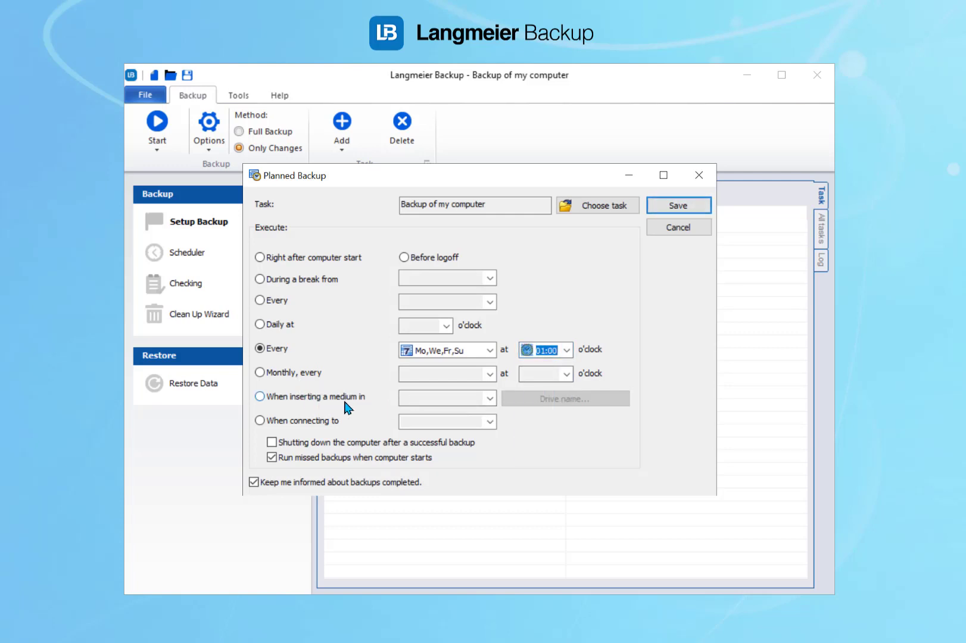
- Schedule the backup for when a medium with the volume name Backup is inserted in any drive, using that medium as destination
left_click(294, 400)
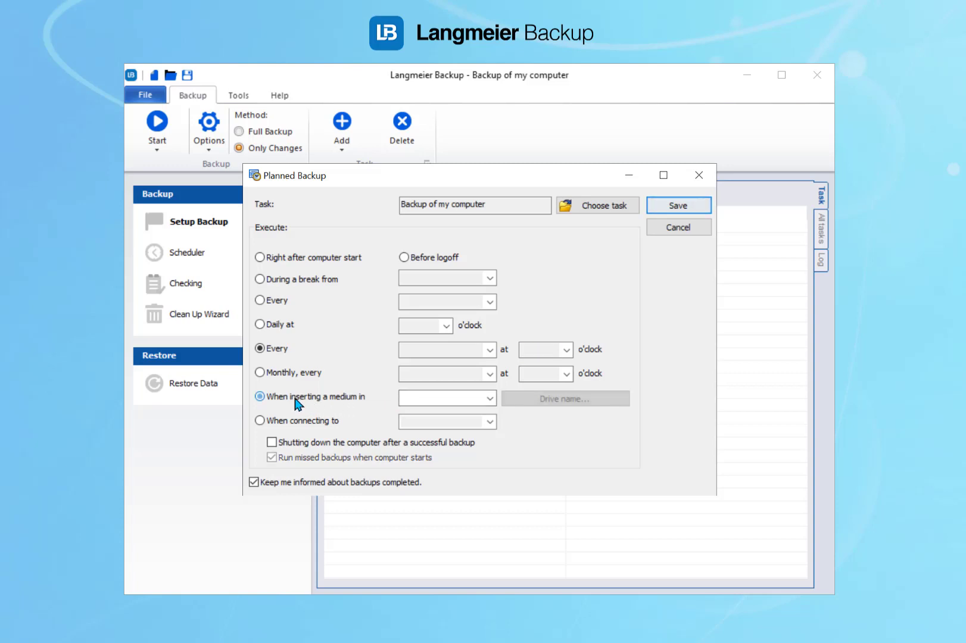
left_click(490, 399)
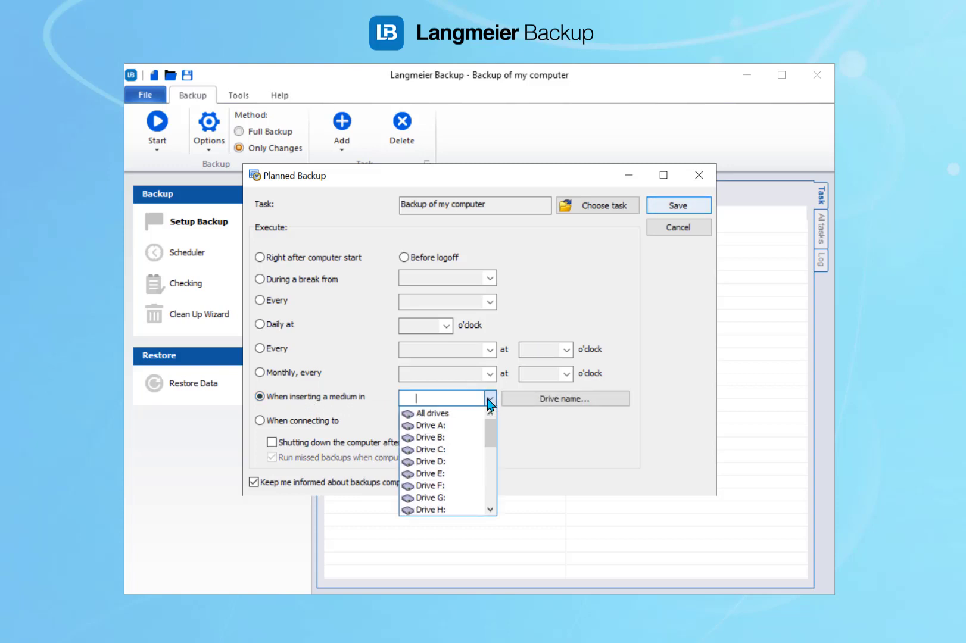
left_click(435, 412)
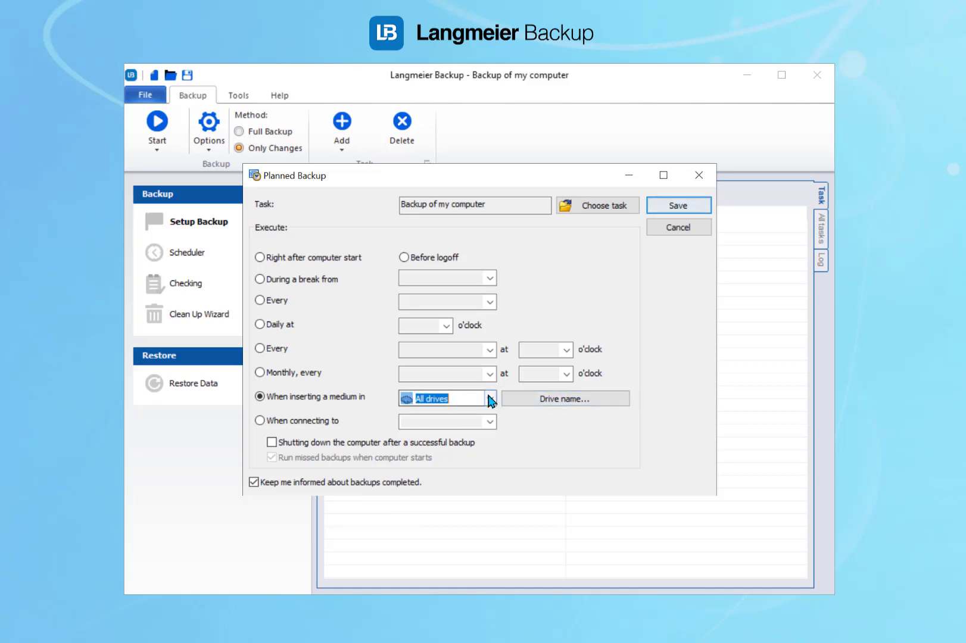
left_click(490, 399)
left_click(487, 399)
left_click(549, 397)
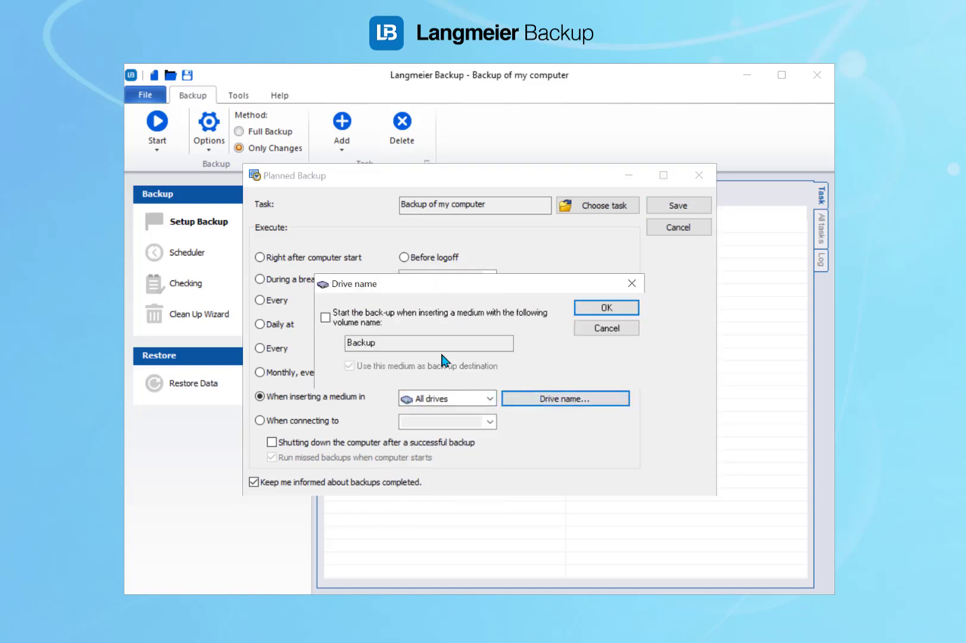
left_click(357, 323)
double_click(370, 343)
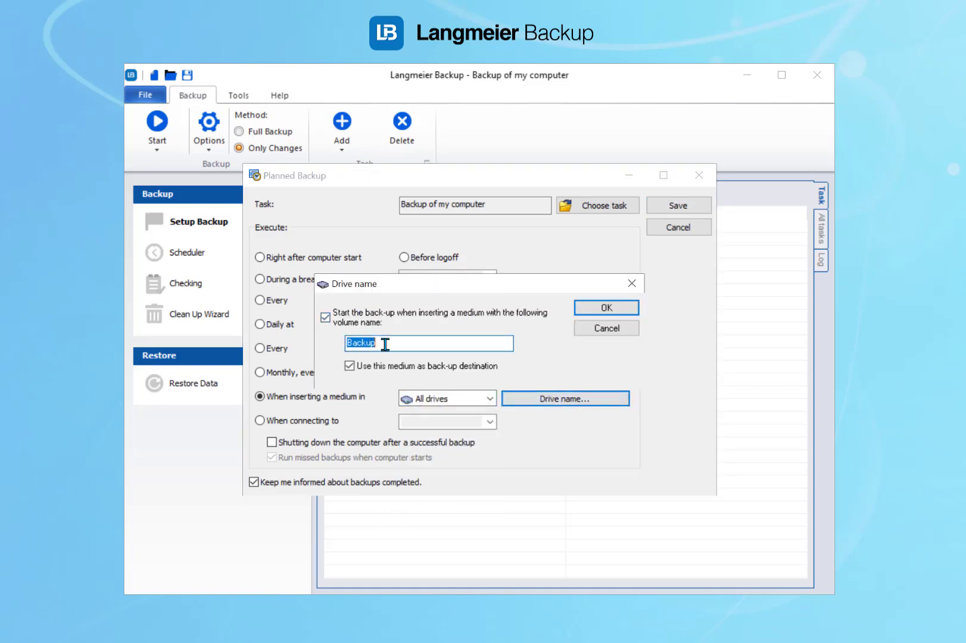
left_click(592, 308)
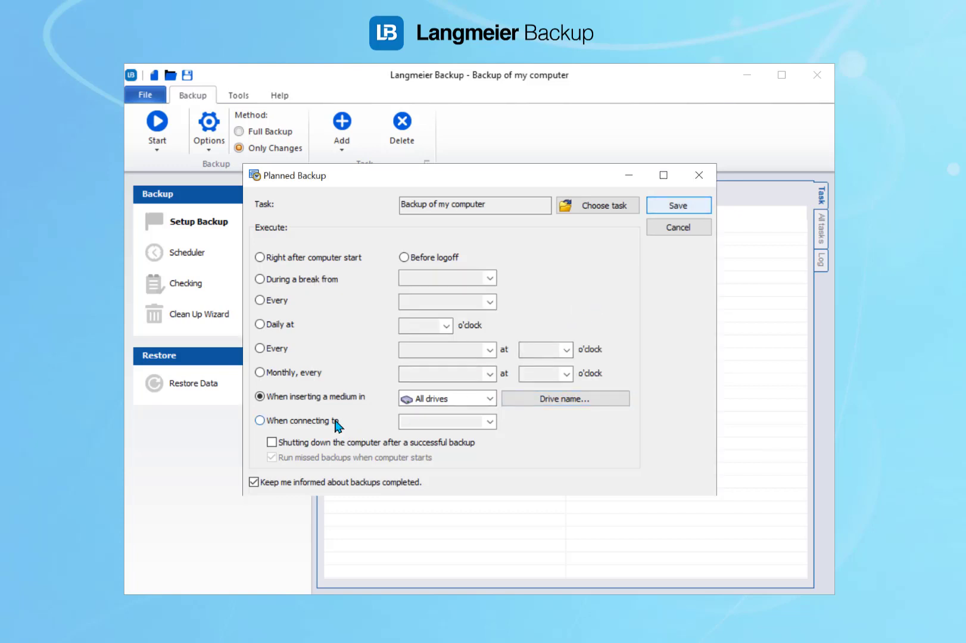
- Switch the schedule to run when connecting to a network and view the connection types without picking one
left_click(320, 422)
left_click(489, 423)
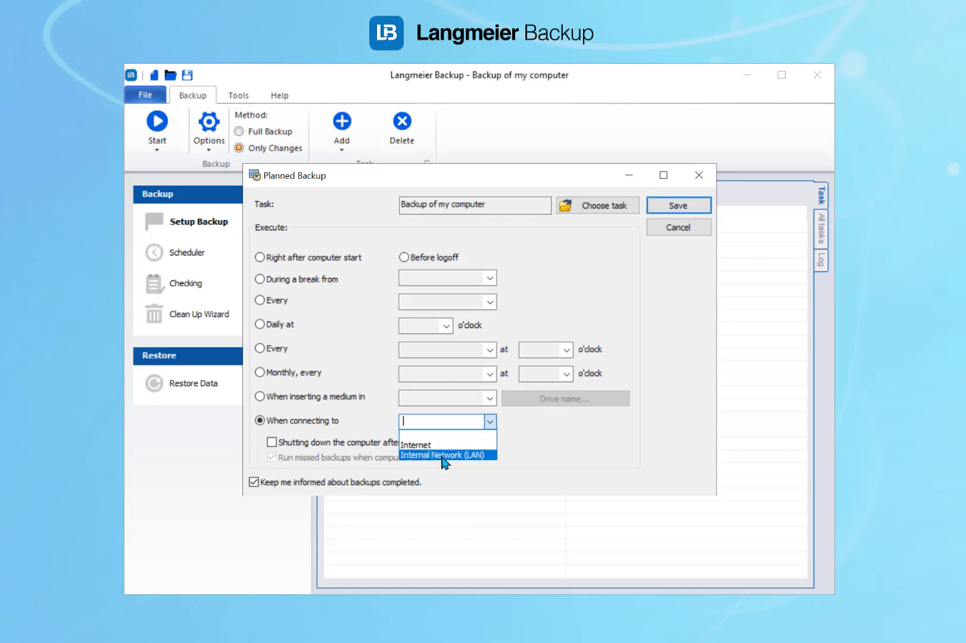
left_click(515, 452)
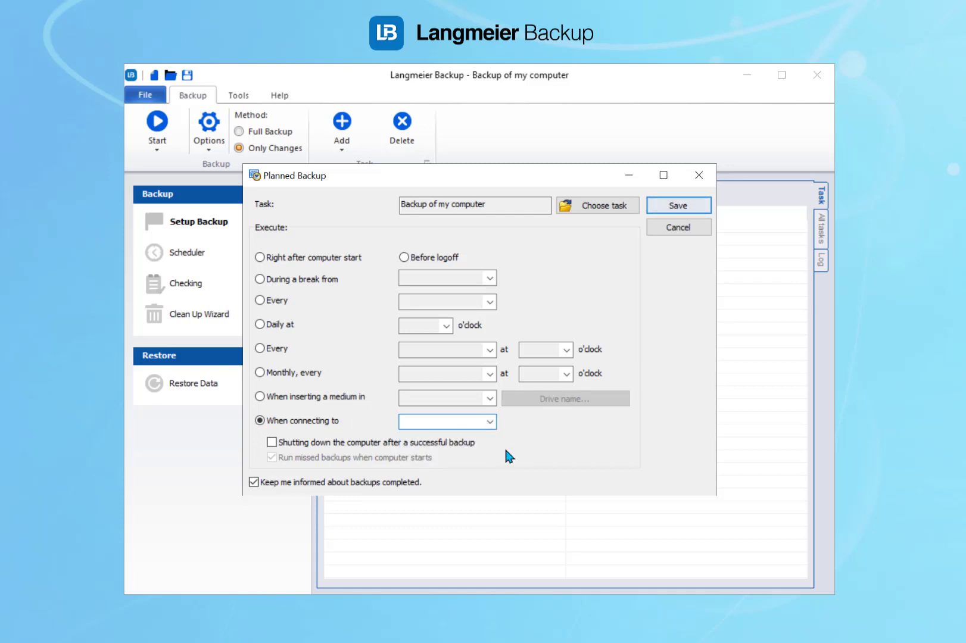
- Set the schedule to run when inserting a medium in All drives, accept the drive name settings, and save the schedule
left_click(310, 398)
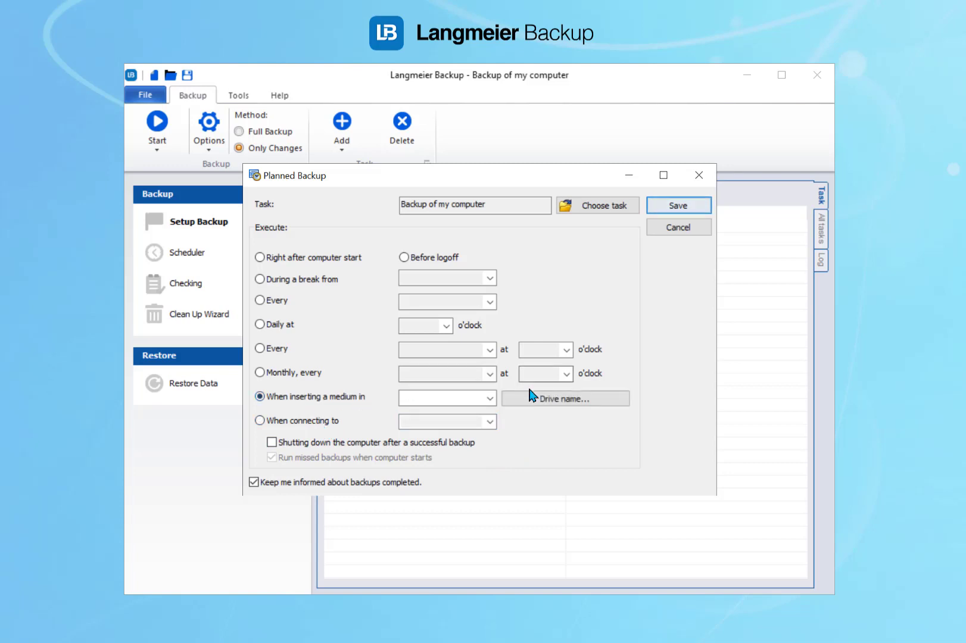
left_click(489, 398)
left_click(451, 415)
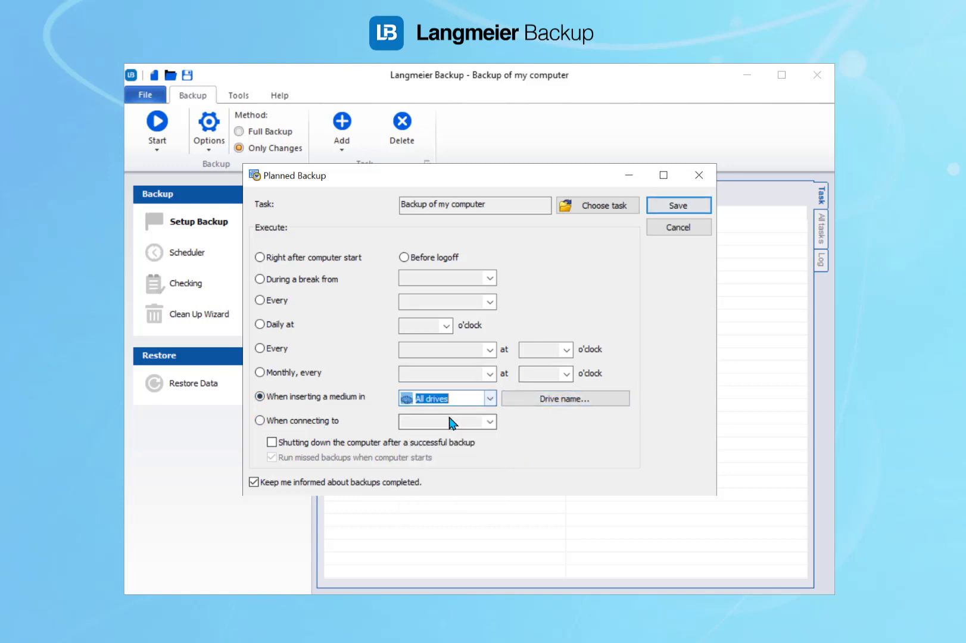
left_click(544, 400)
left_click(602, 310)
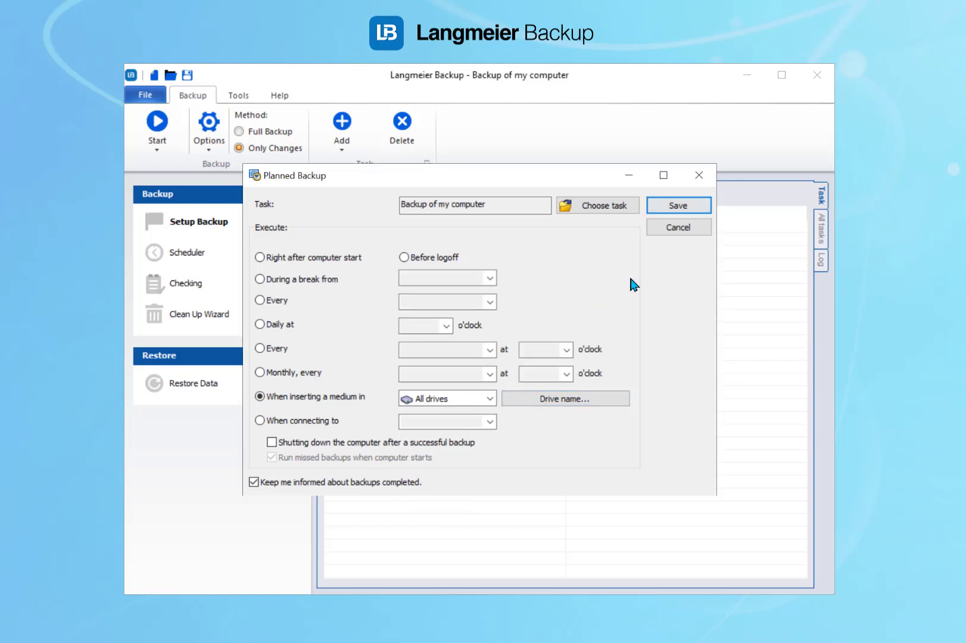
left_click(676, 206)
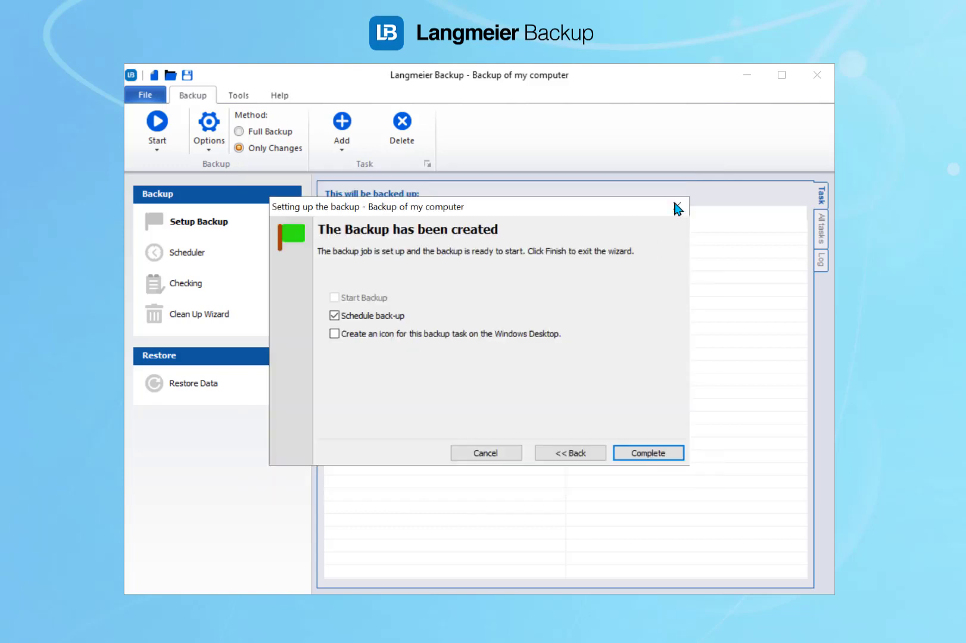
key("Return")
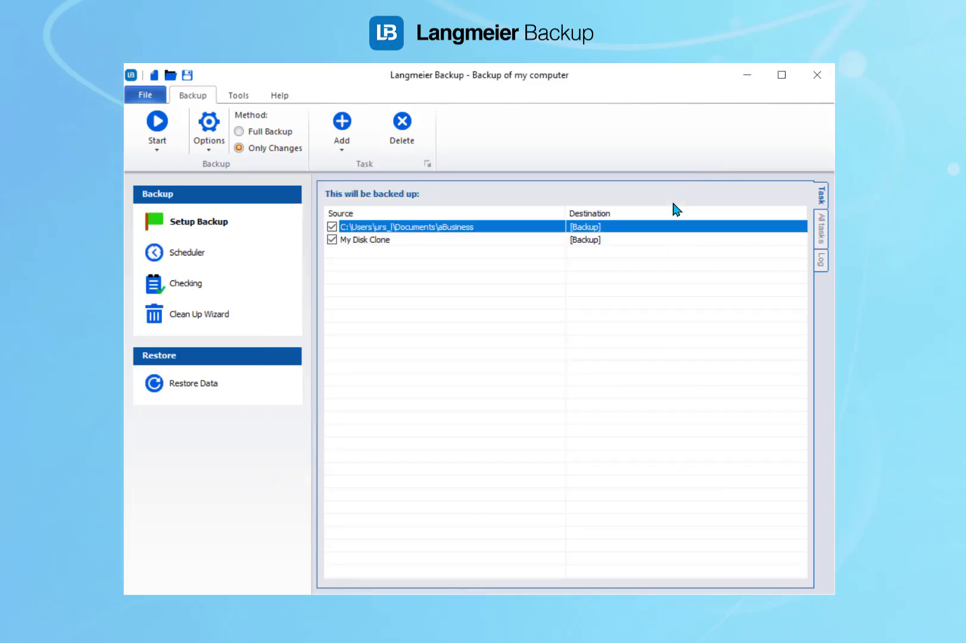
- Run the backup with My Disk Clone excluded, and skip the Mach Dein Ding folder while it is in progress
left_click(332, 240)
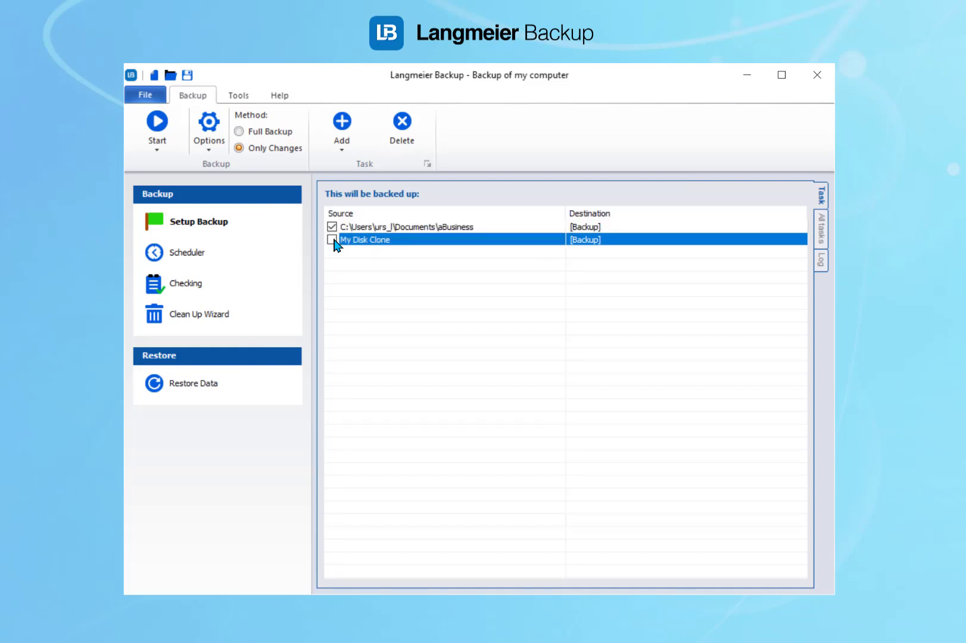
left_click(169, 125)
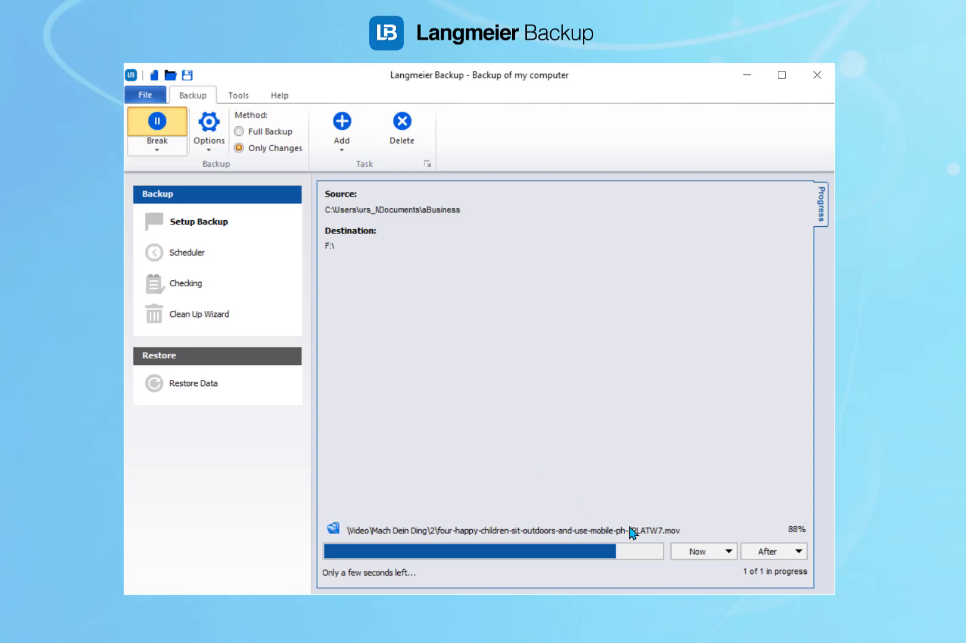
left_click(695, 551)
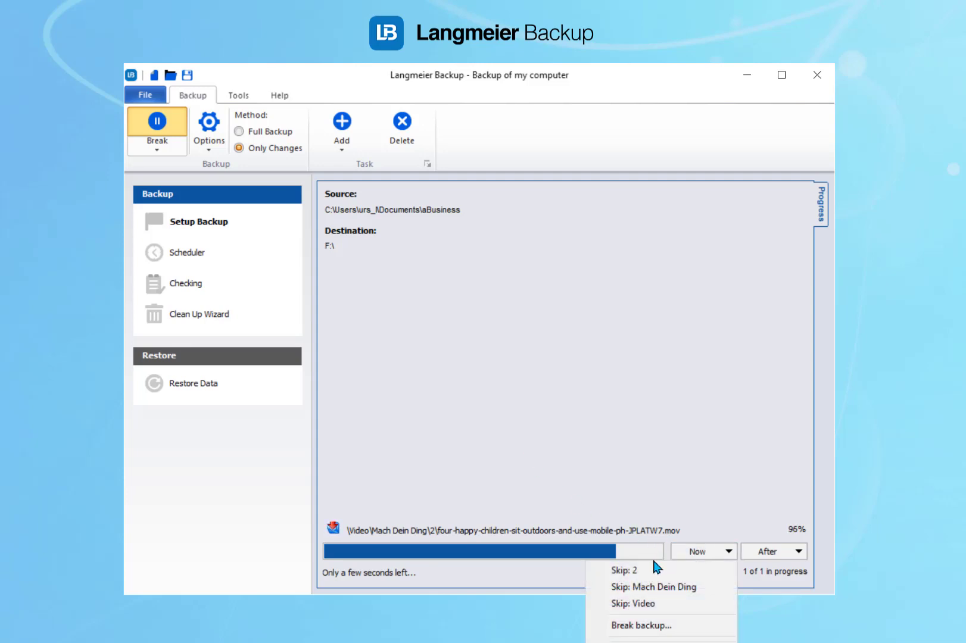
left_click(646, 587)
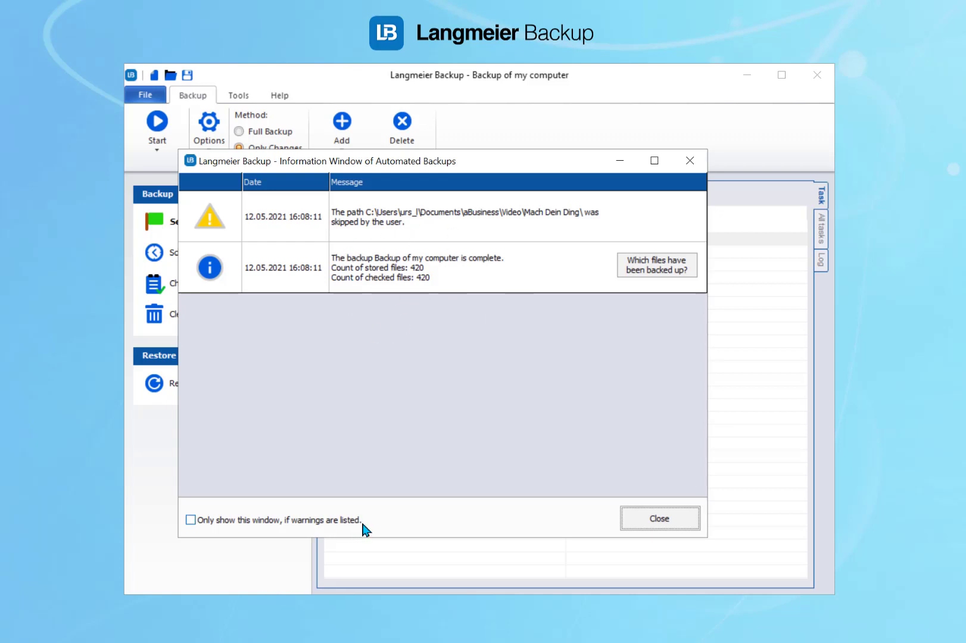
- Review the list of files that were backed up from the completion report, and close the report
left_click(411, 260)
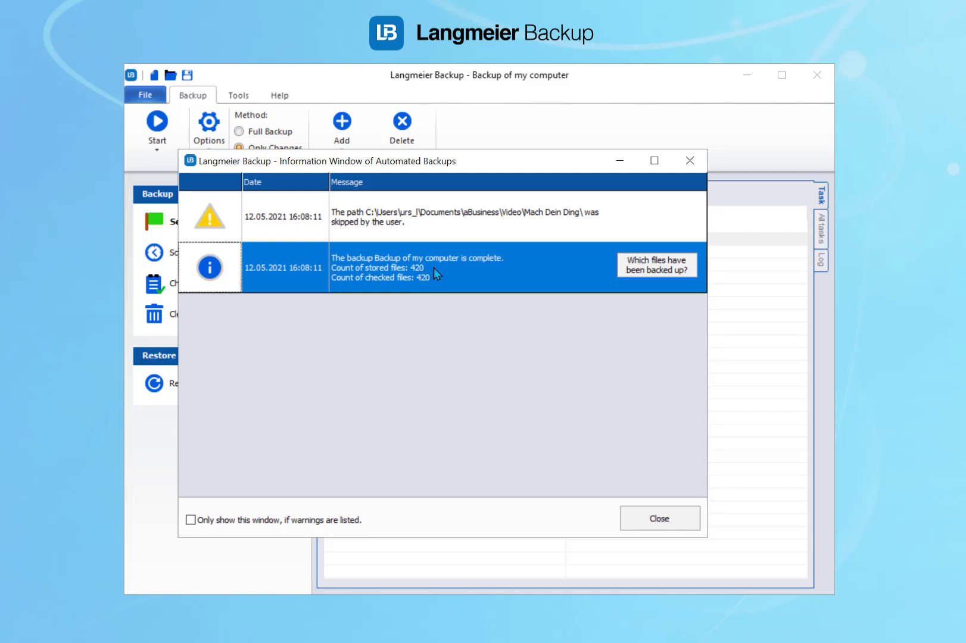
left_click(683, 276)
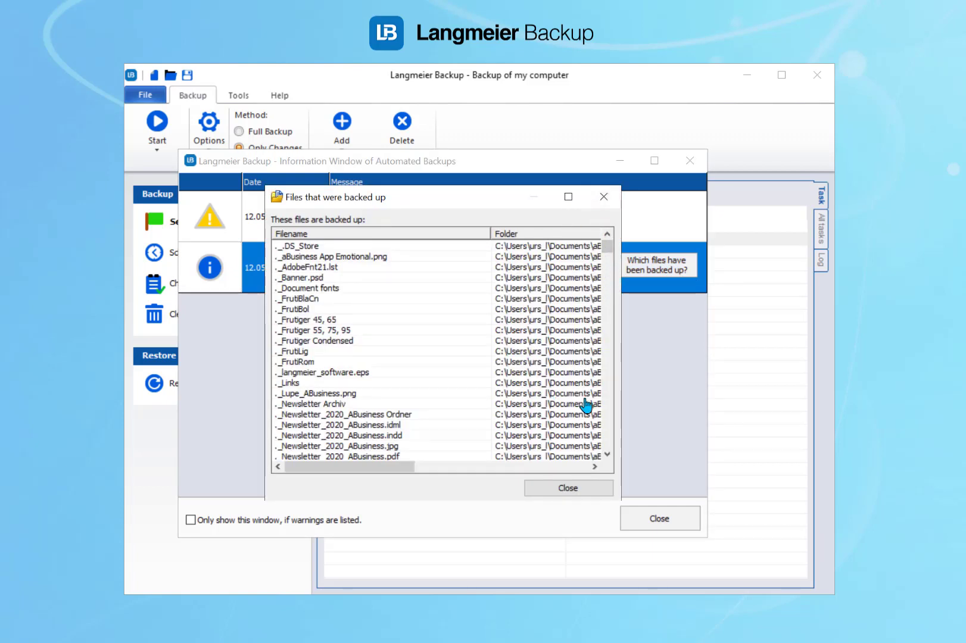
scroll(606, 391, "down", 15)
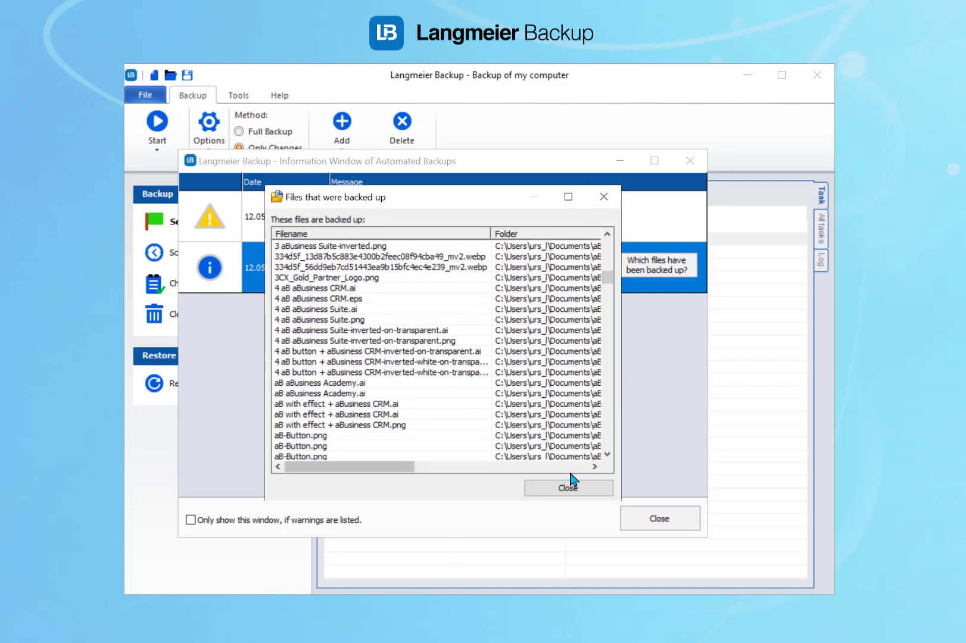
left_click(572, 487)
left_click(651, 520)
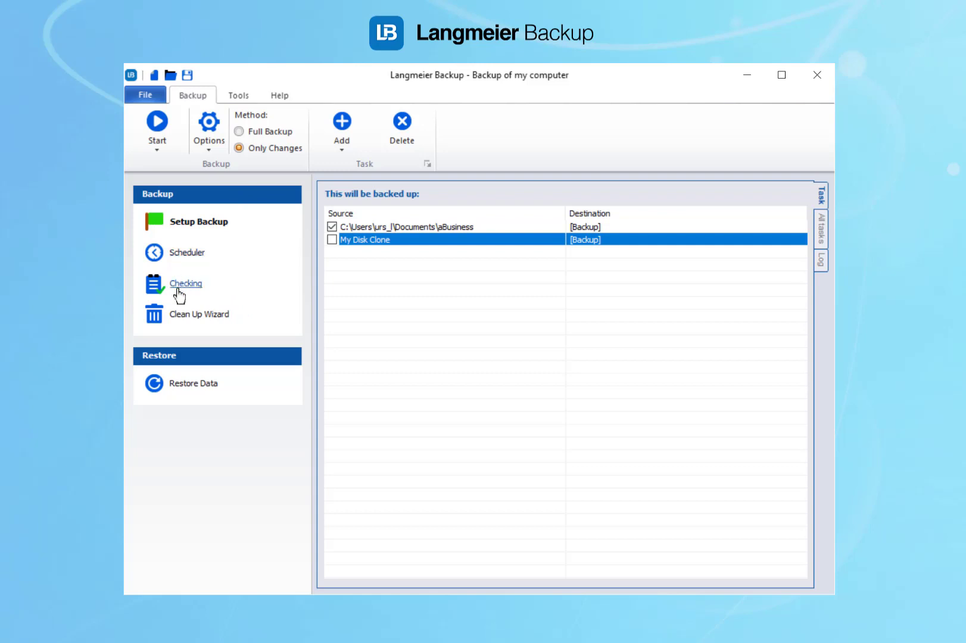
- Check the list of scheduled backups, and view the encryption settings in the global settings without changing them
left_click(184, 256)
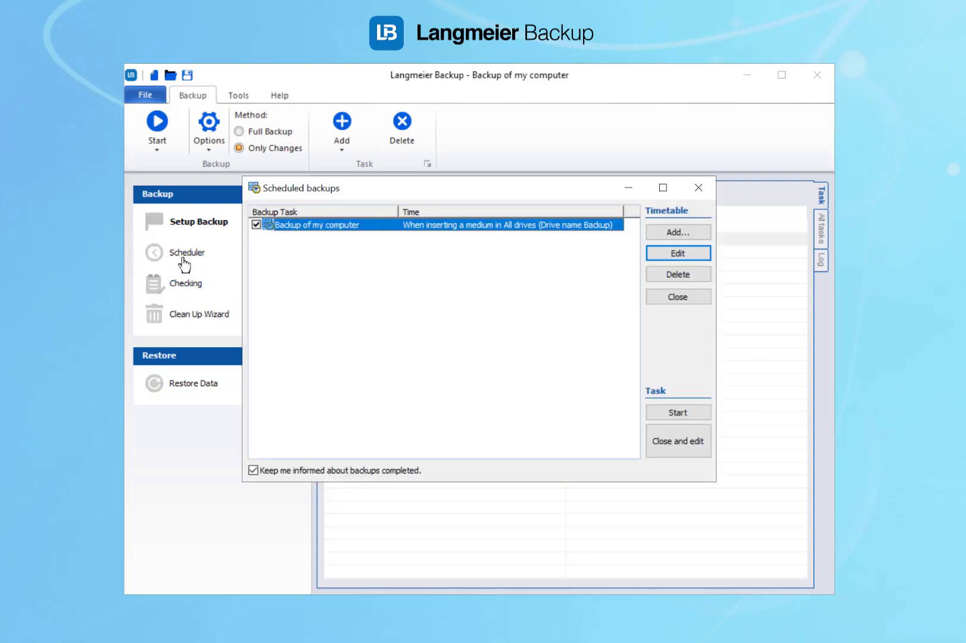
left_click(700, 189)
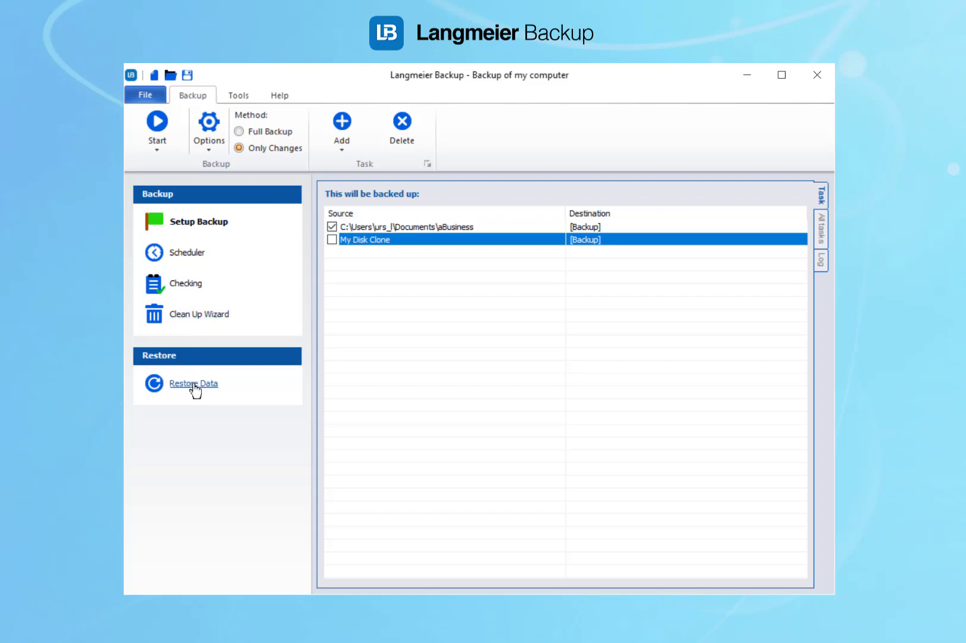
left_click(208, 125)
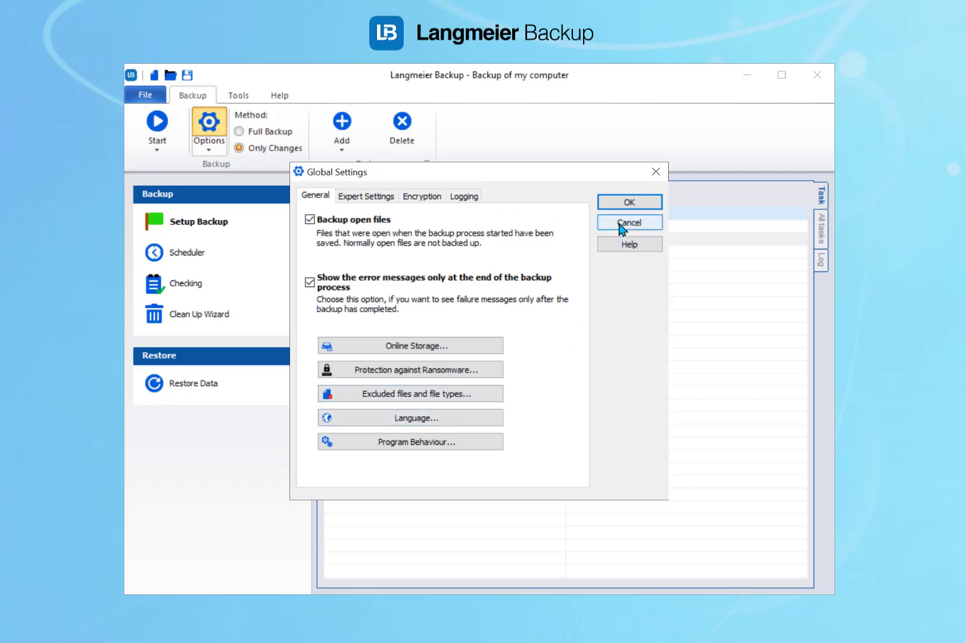
left_click(424, 199)
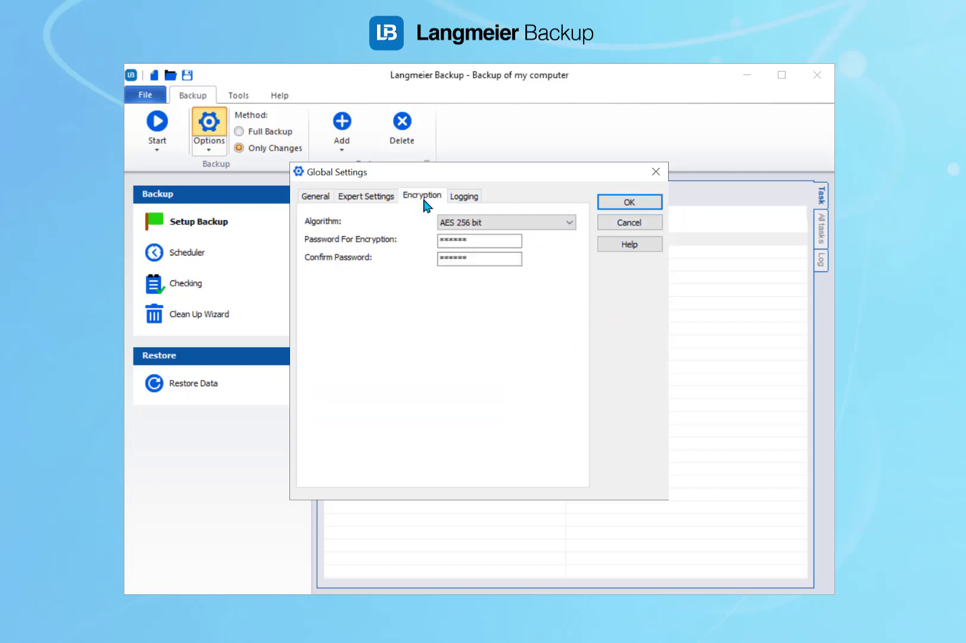
left_click(630, 222)
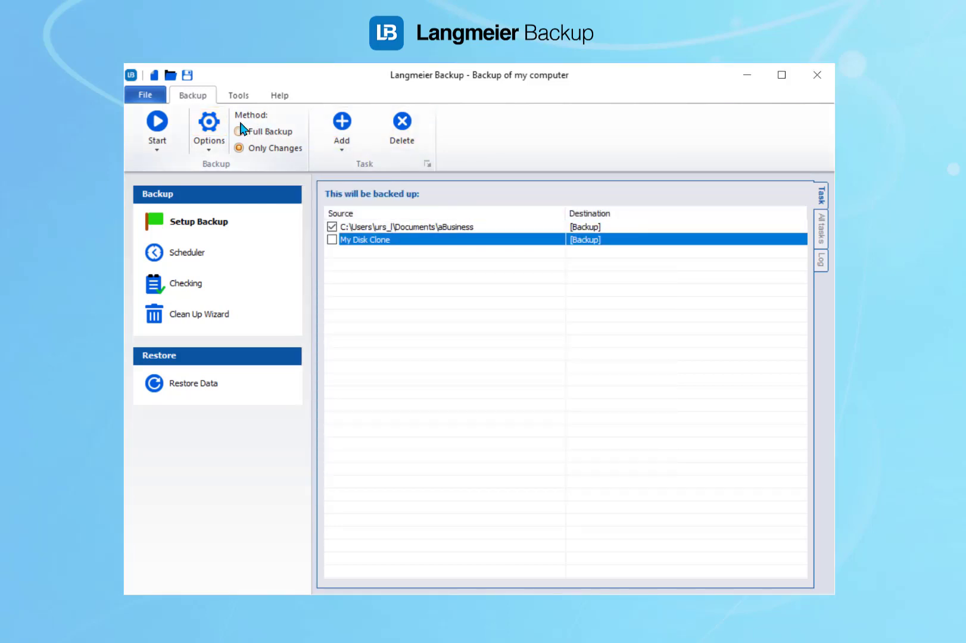
- Enable sending the log to an email address in the global logging settings, and show the expanded email options with SMTP server and port
left_click(209, 127)
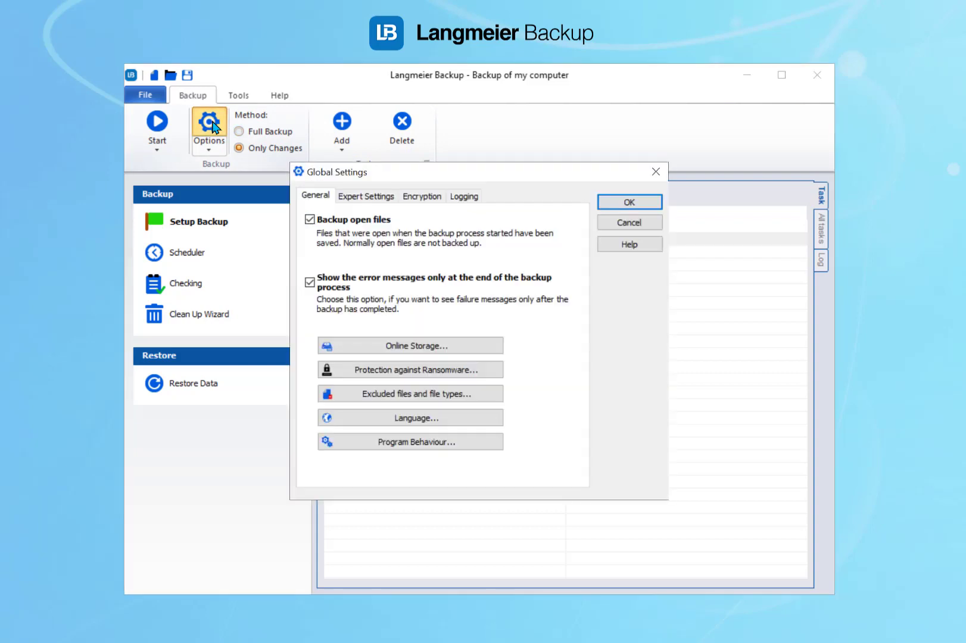
left_click(459, 197)
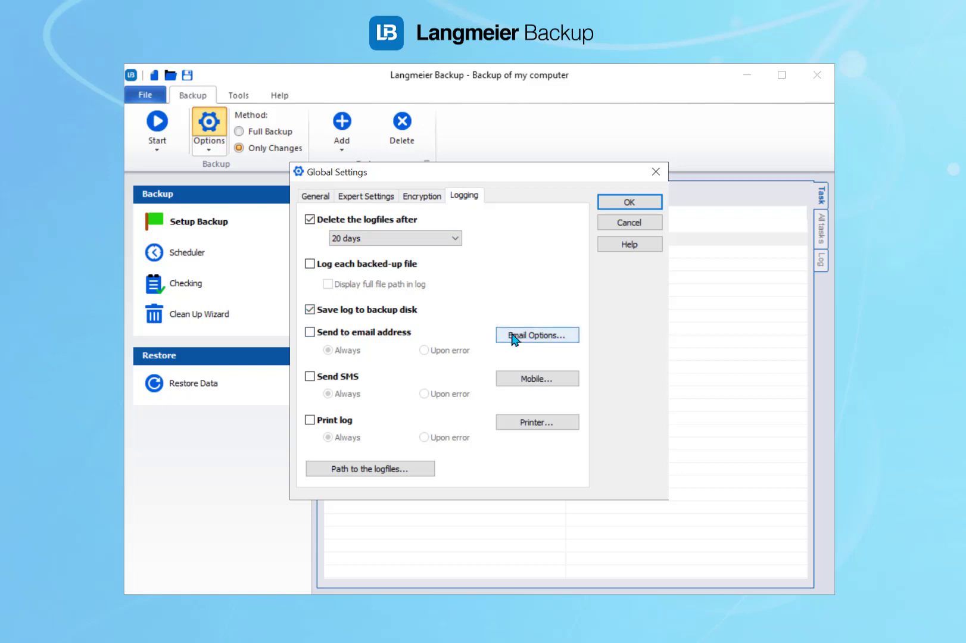
left_click(365, 332)
left_click(541, 337)
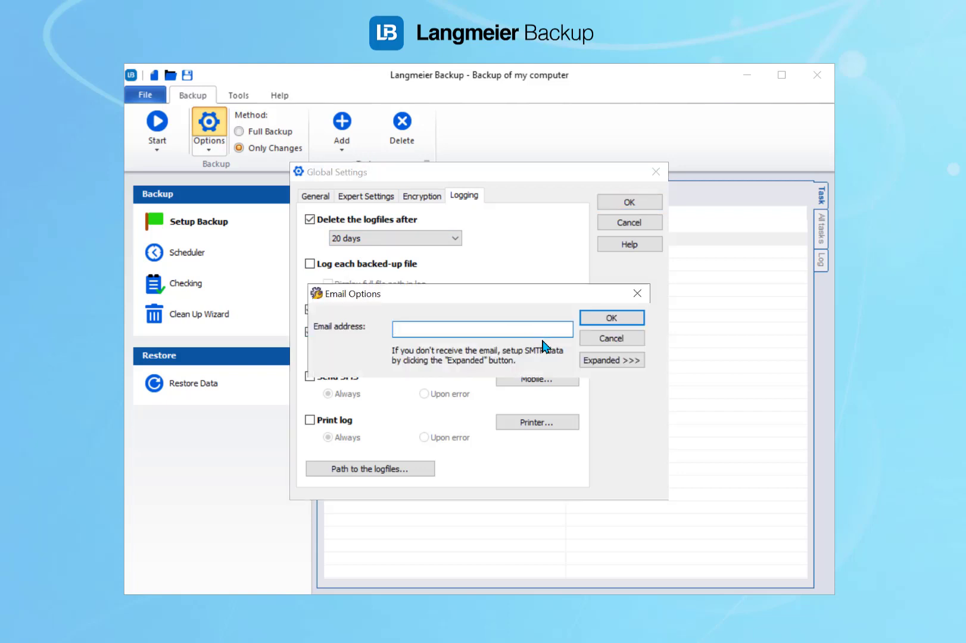
left_click(611, 360)
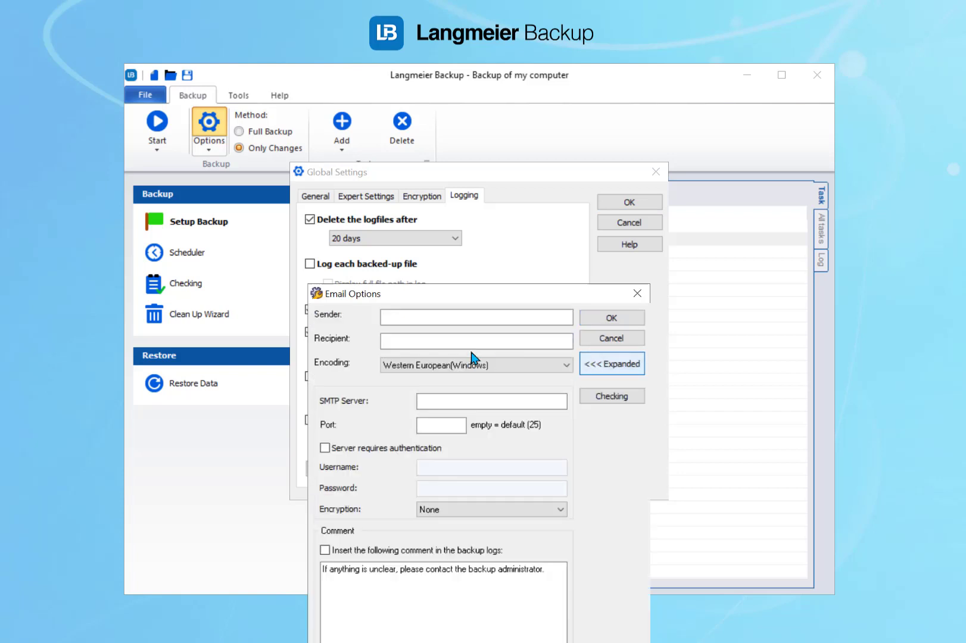
left_click(435, 400)
left_click(449, 426)
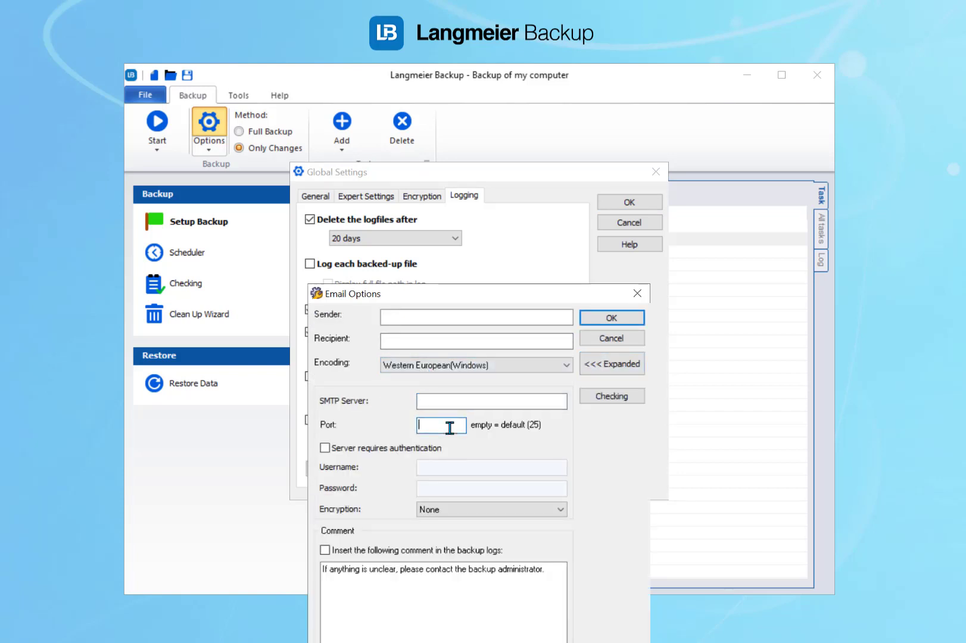
- Enable inserting the comment in the backup logs, and discard the email options and global settings changes
left_click(390, 553)
triple_click(343, 572)
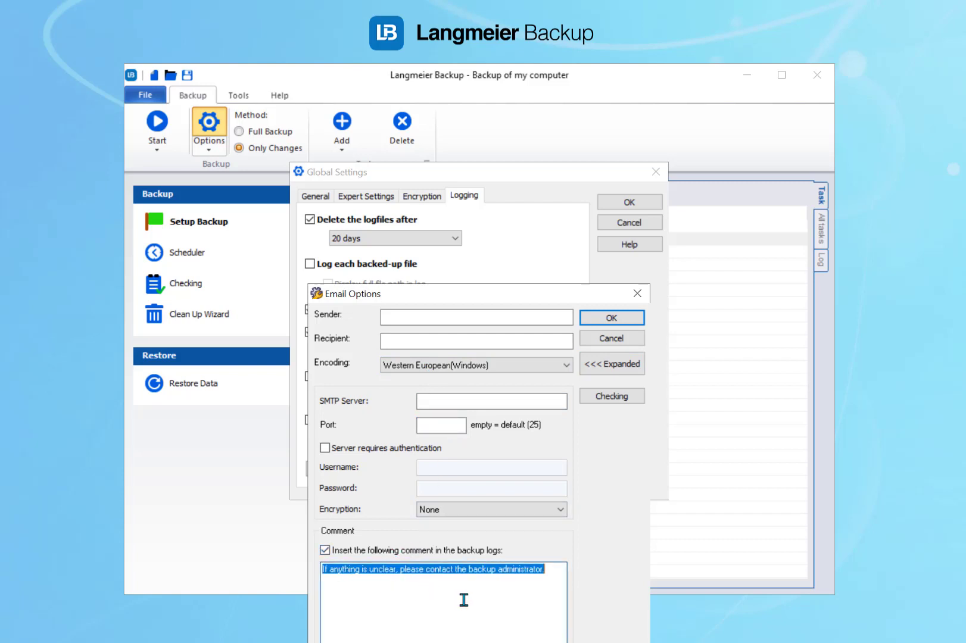
left_click(500, 608)
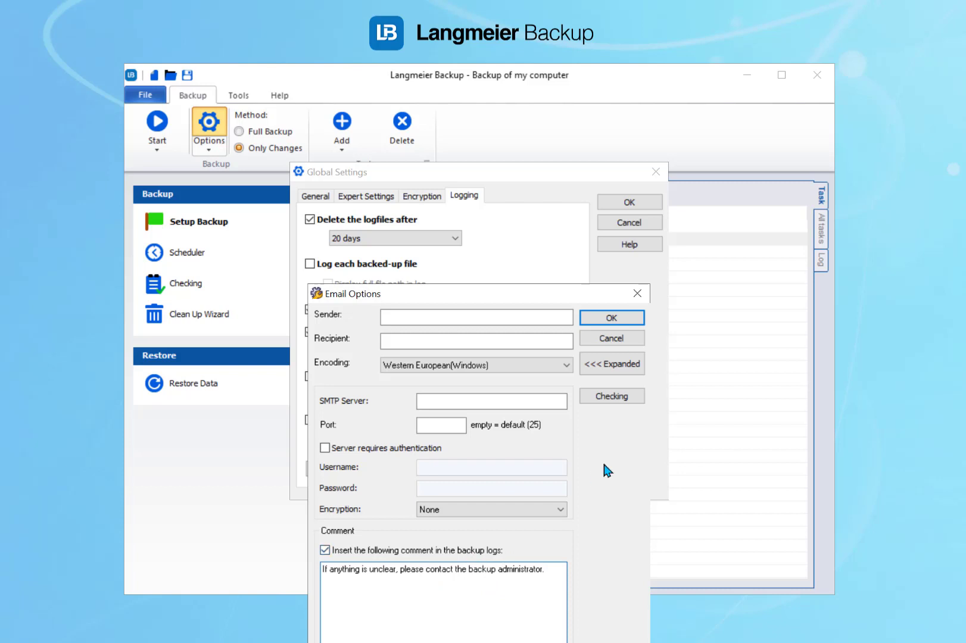
left_click(639, 293)
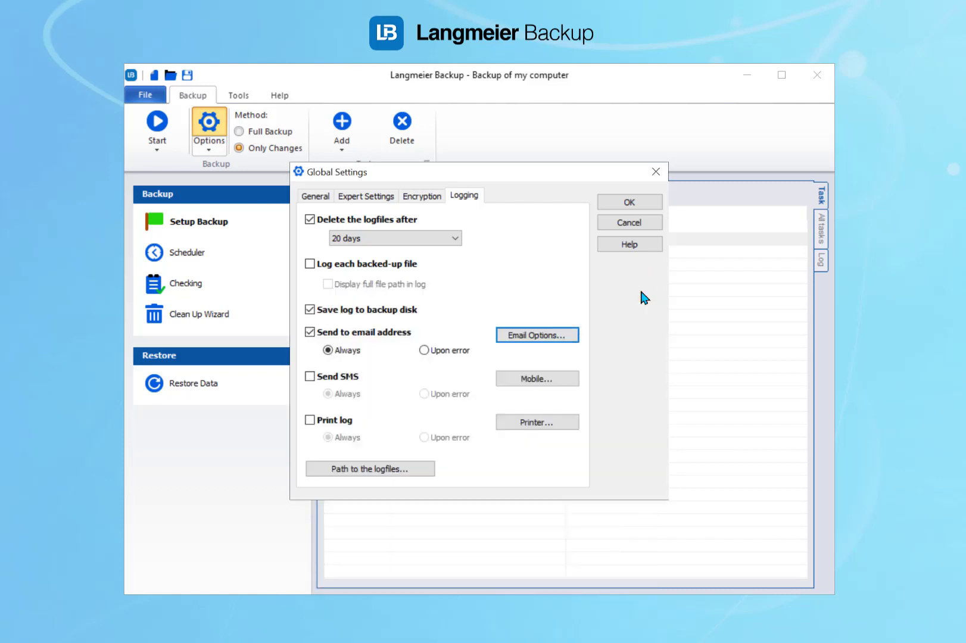
left_click(629, 223)
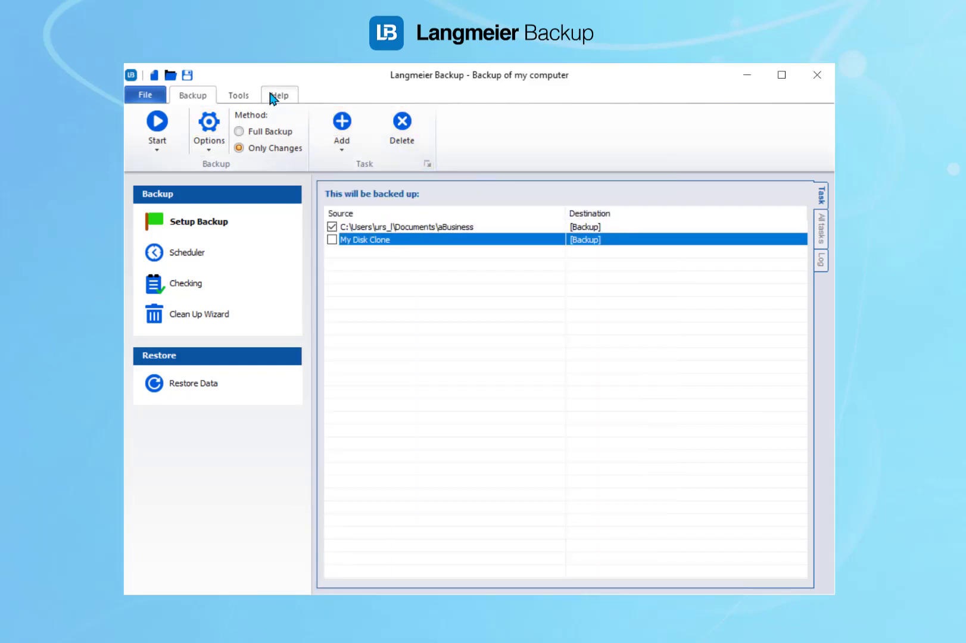
- View the X_Example script in the script editor and return to the backup task list
left_click(239, 95)
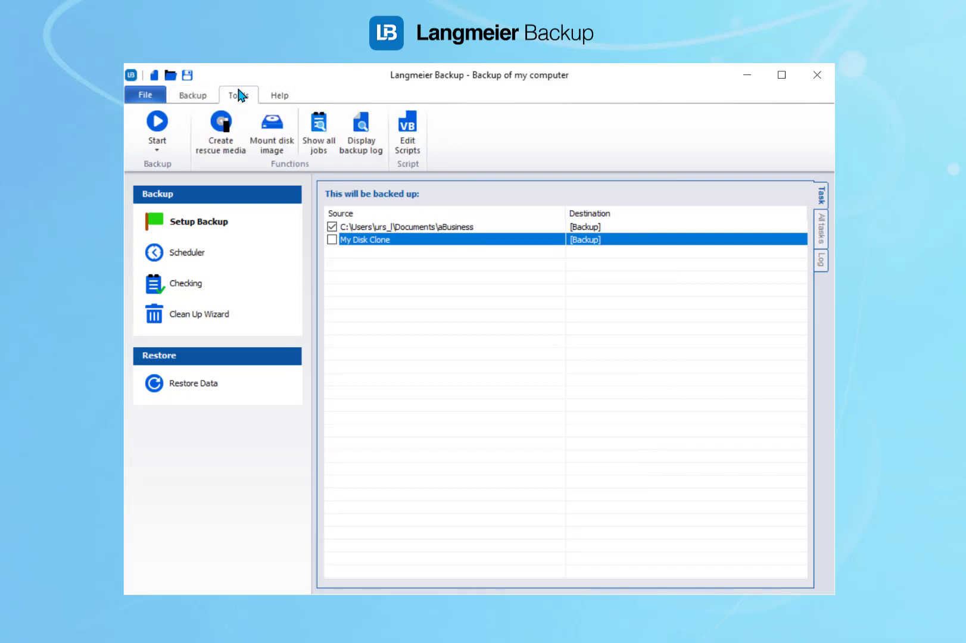
left_click(409, 143)
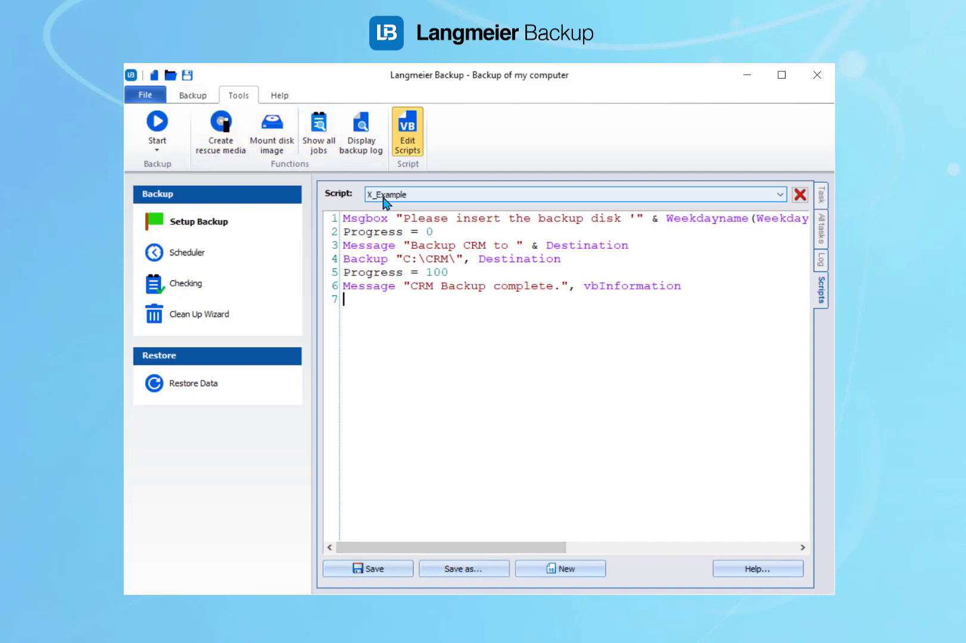
left_click(200, 99)
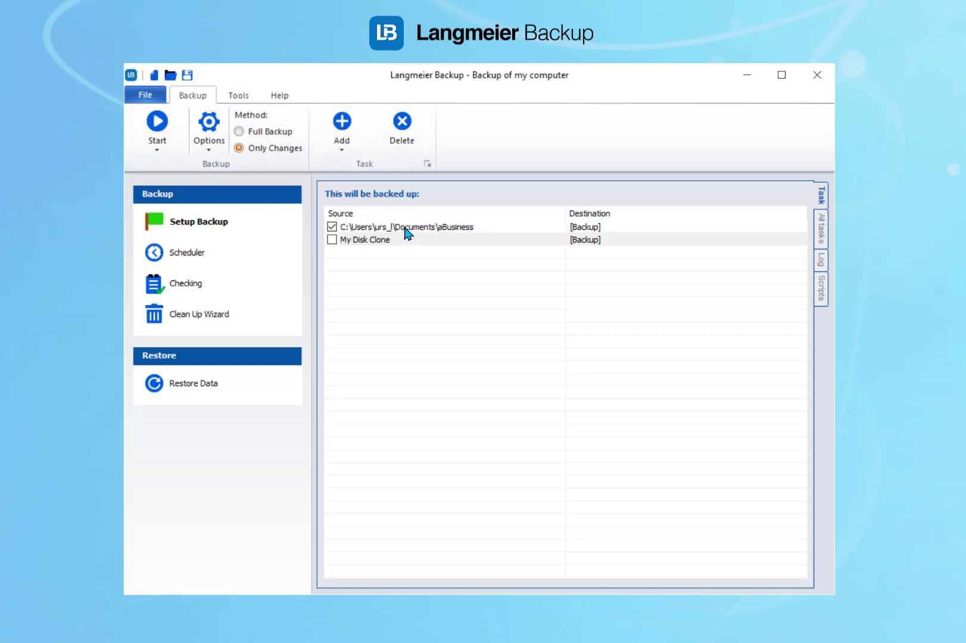
- Add the 1_Shutdown Computer script to the backup task
left_click(342, 149)
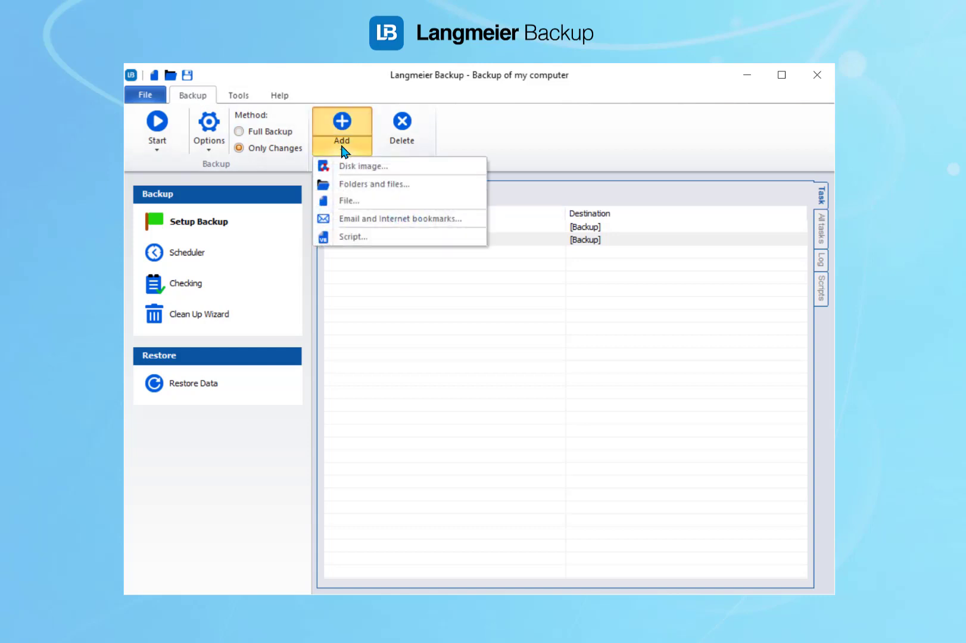
left_click(363, 238)
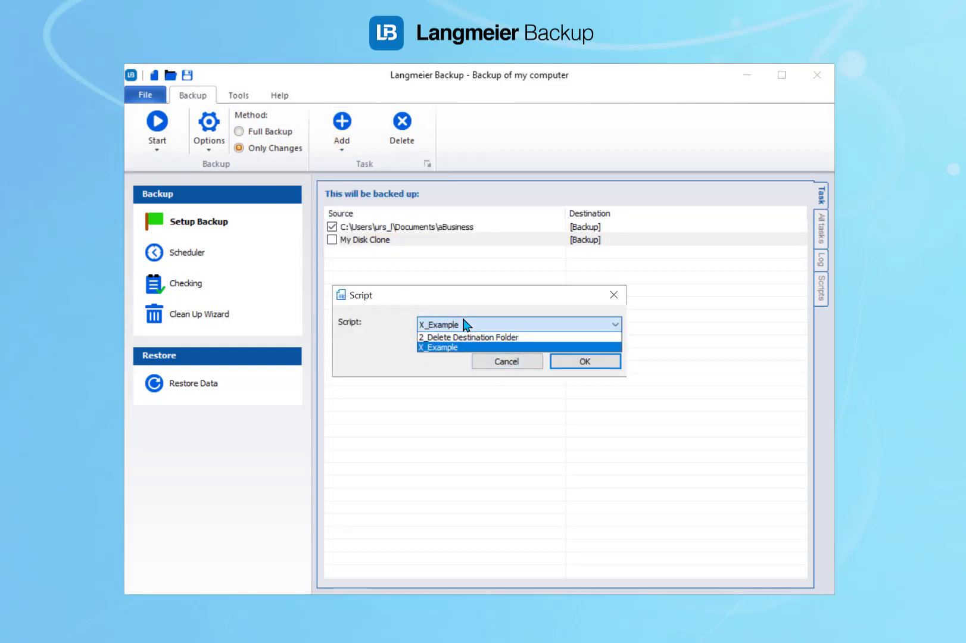
left_click(465, 324)
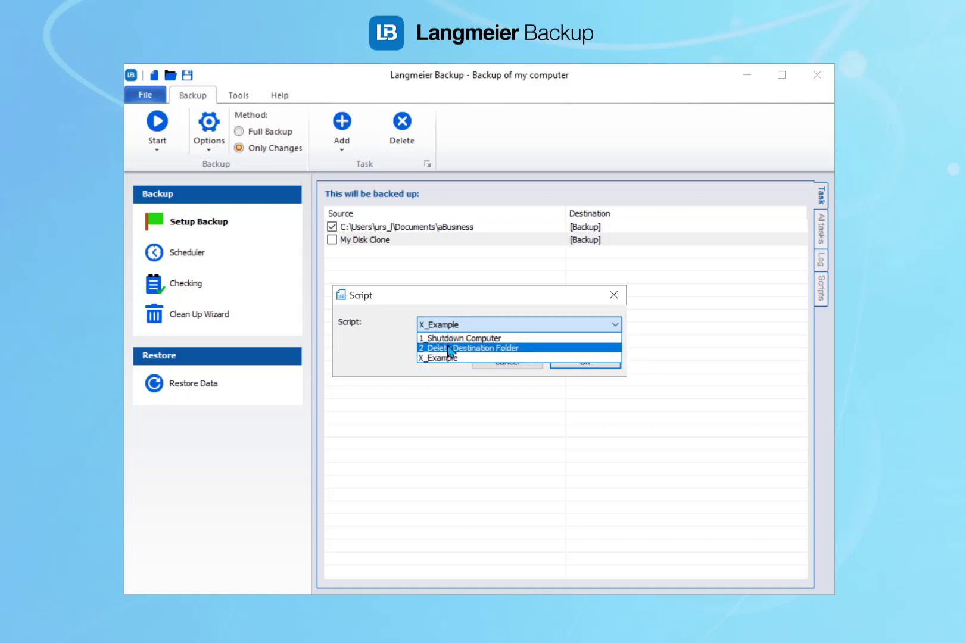
left_click(446, 338)
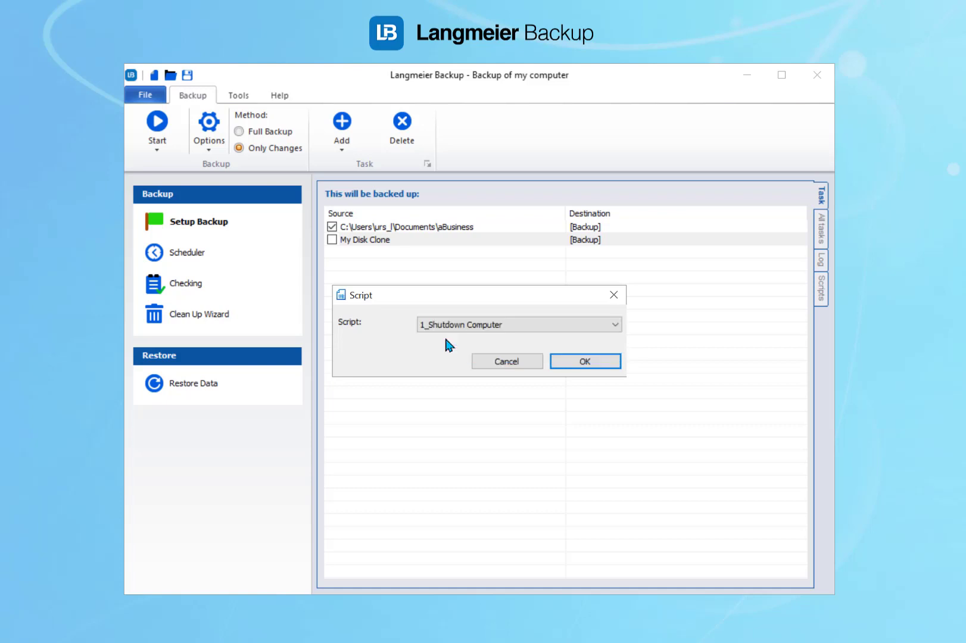
left_click(601, 364)
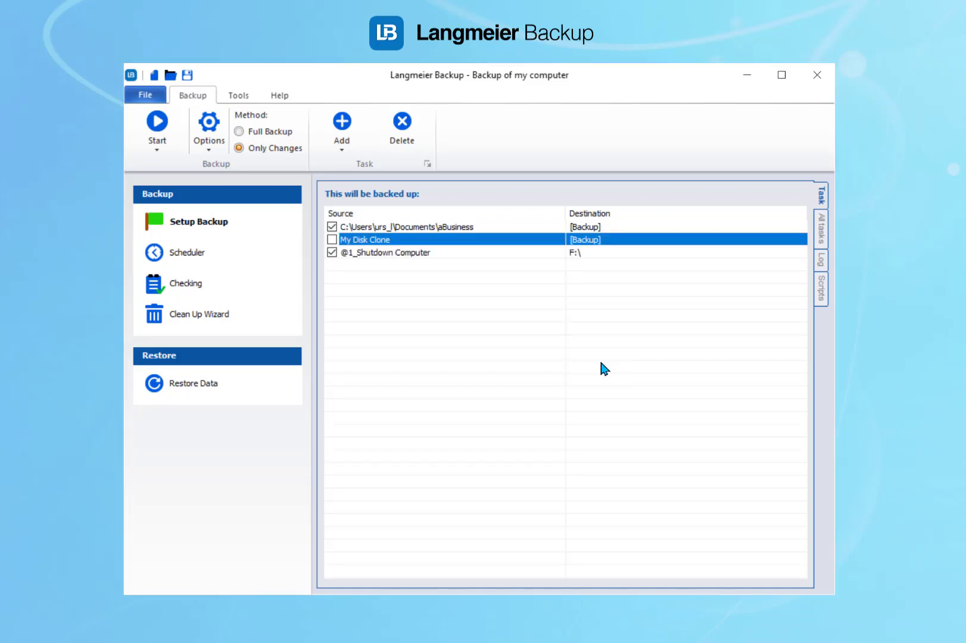
- Move the shutdown script item up to the beginning of the backup task list, above the aBusiness folder
left_click(388, 256)
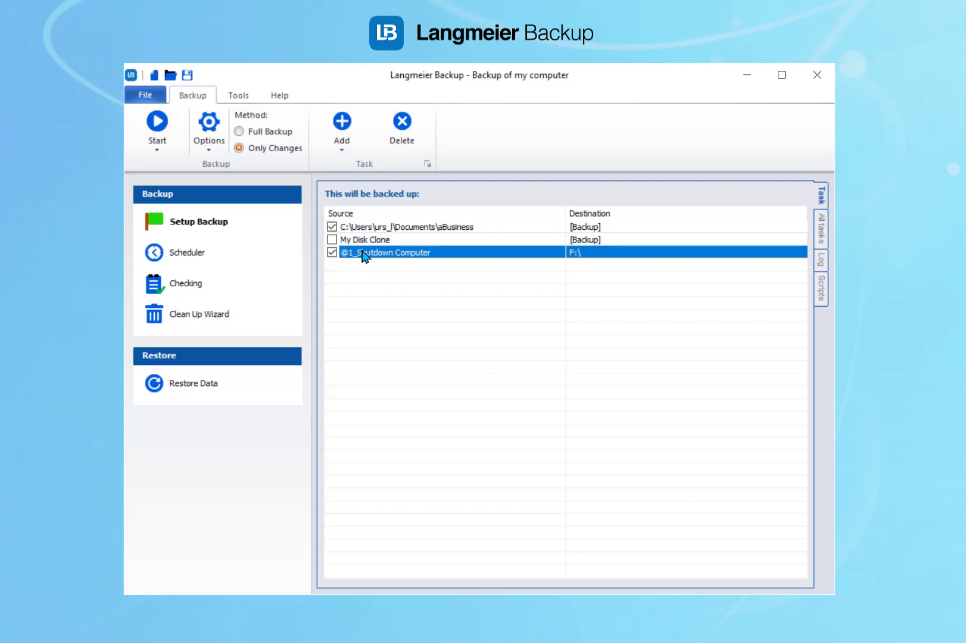
right_click(363, 255)
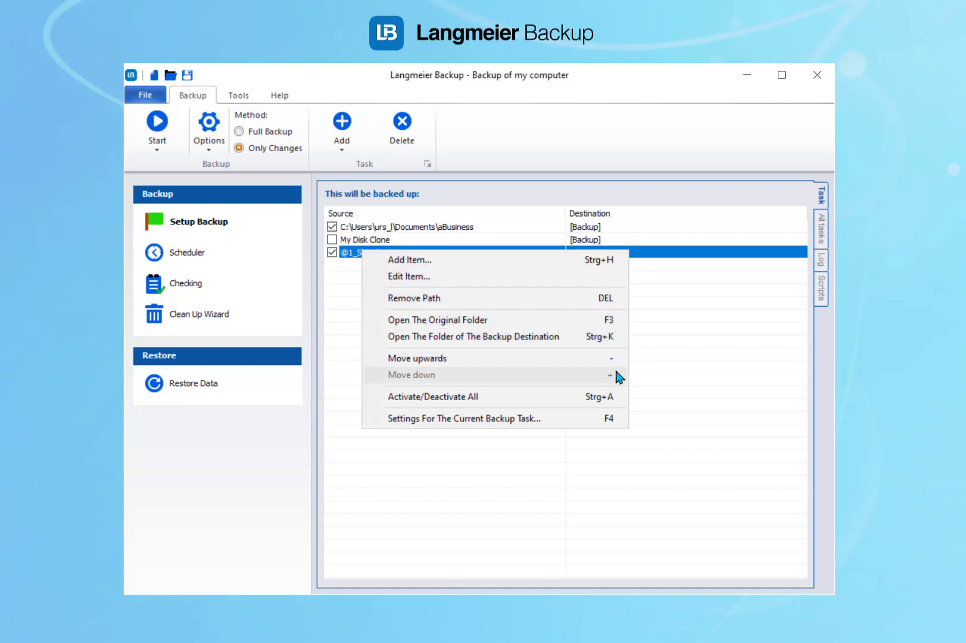
left_click(413, 359)
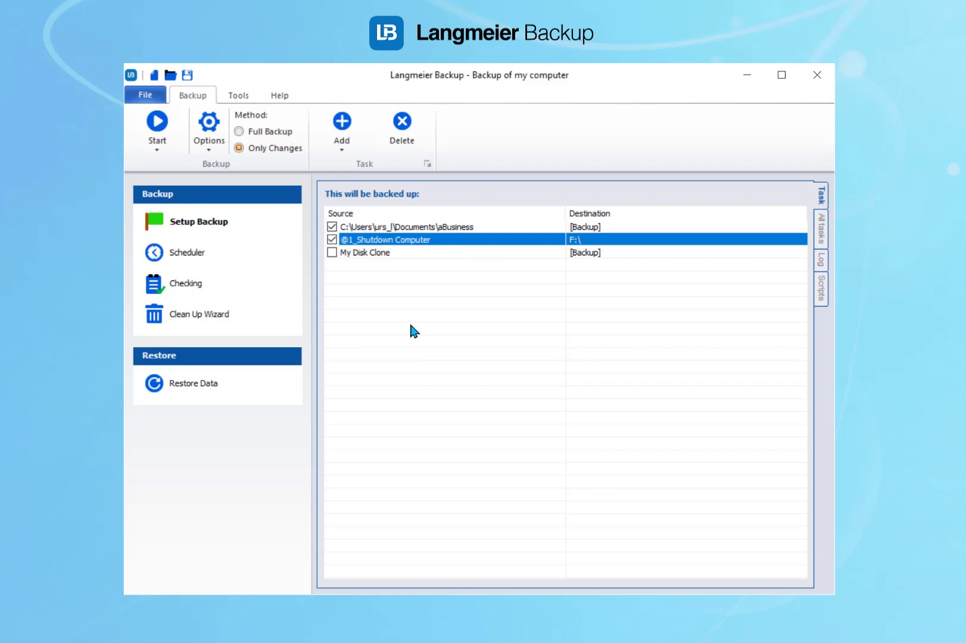
right_click(365, 238)
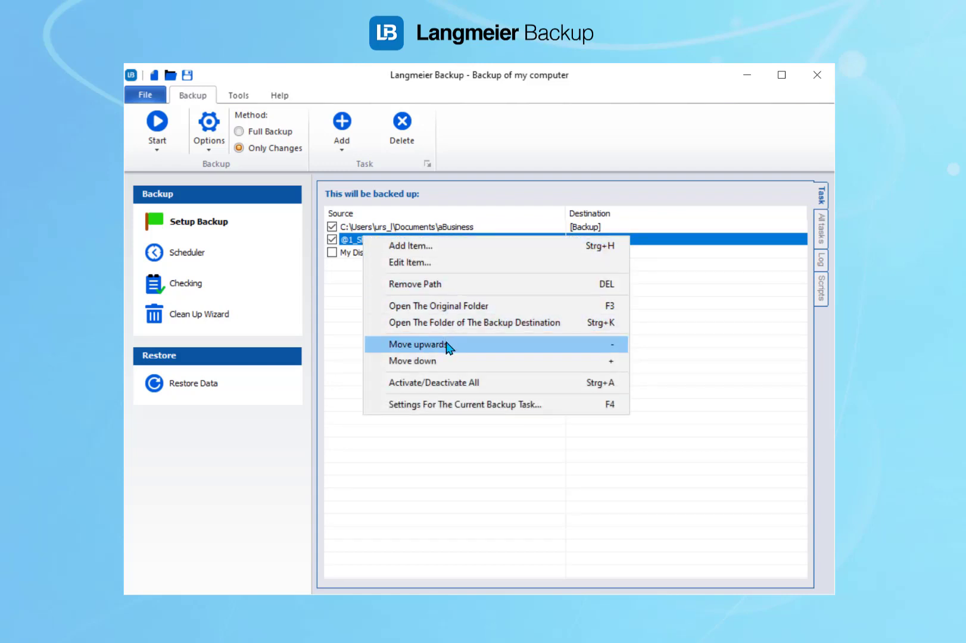
left_click(448, 348)
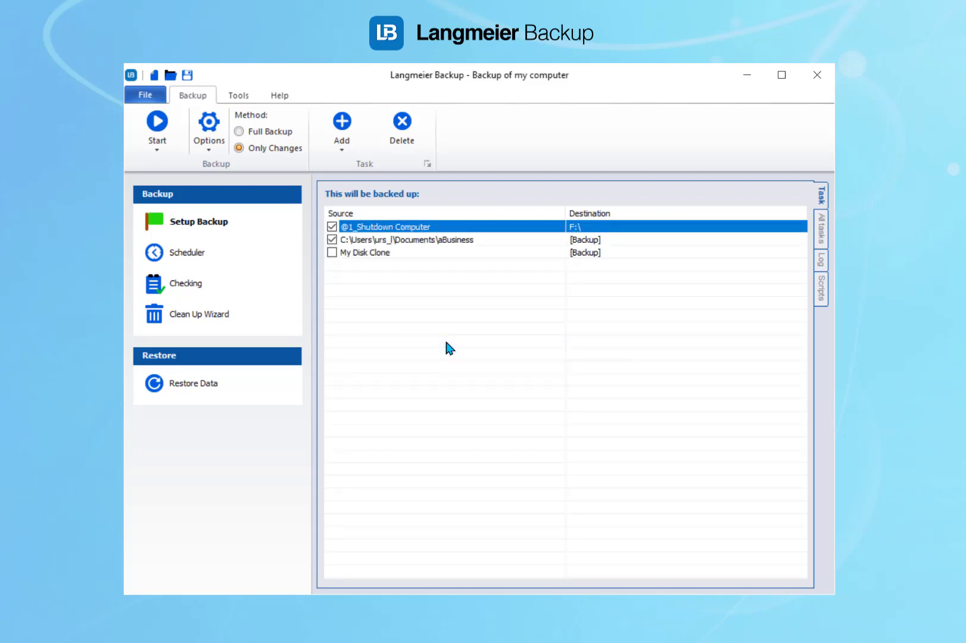
- Move the shutdown script item back down to the end of the backup task list and delete it
right_click(352, 222)
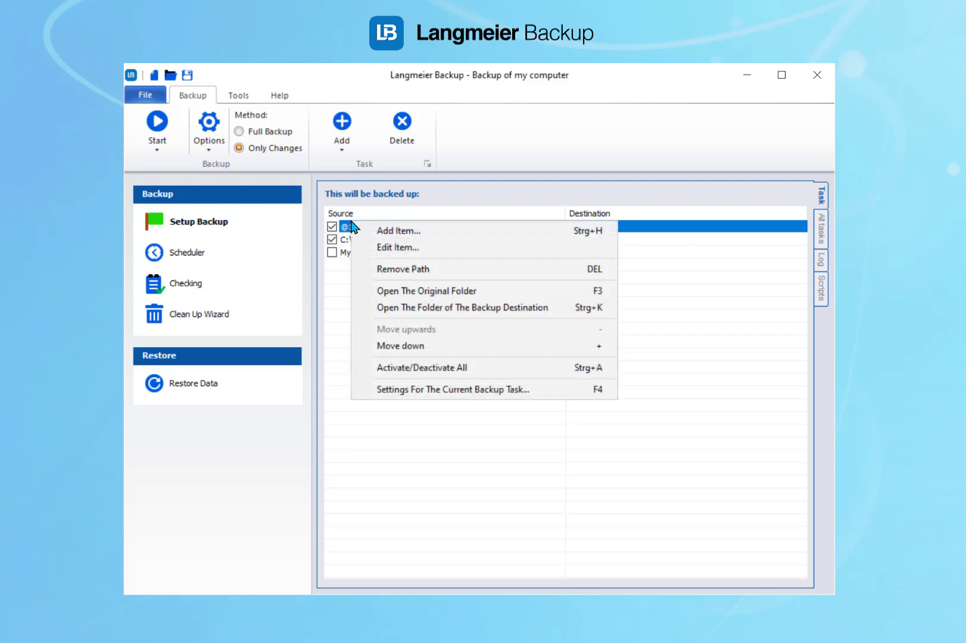
left_click(447, 351)
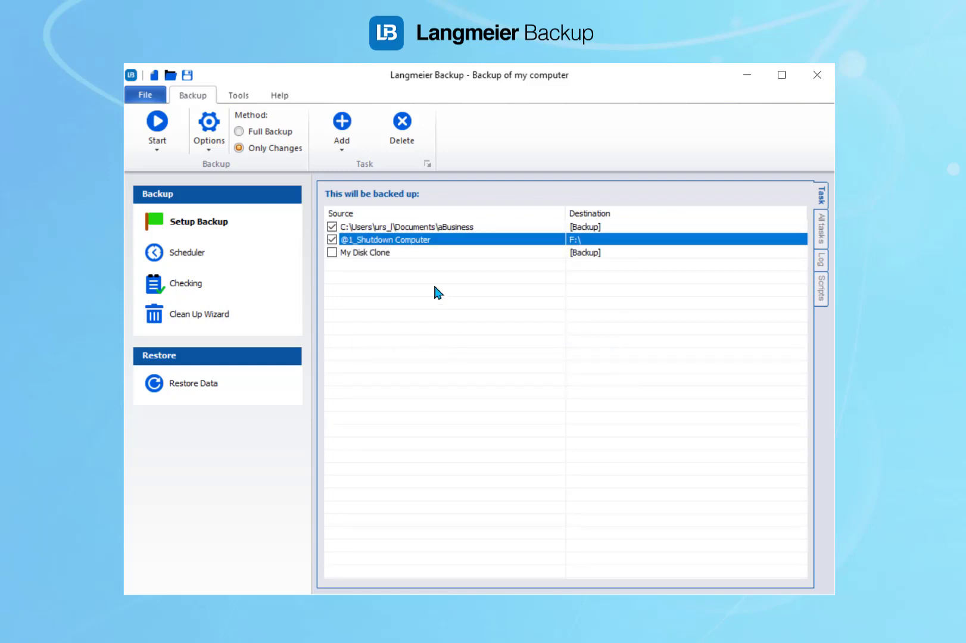
right_click(381, 244)
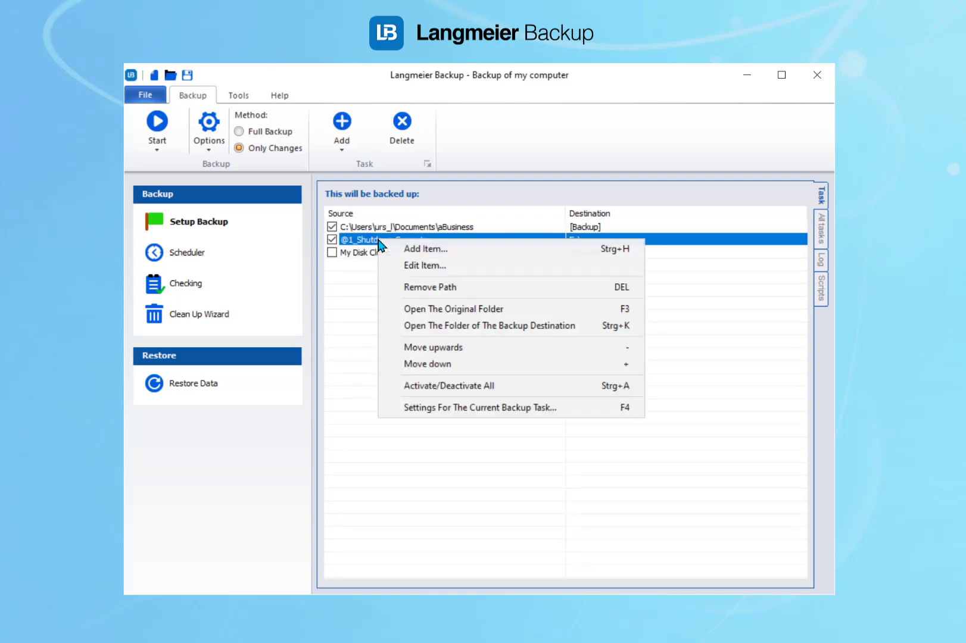
left_click(452, 364)
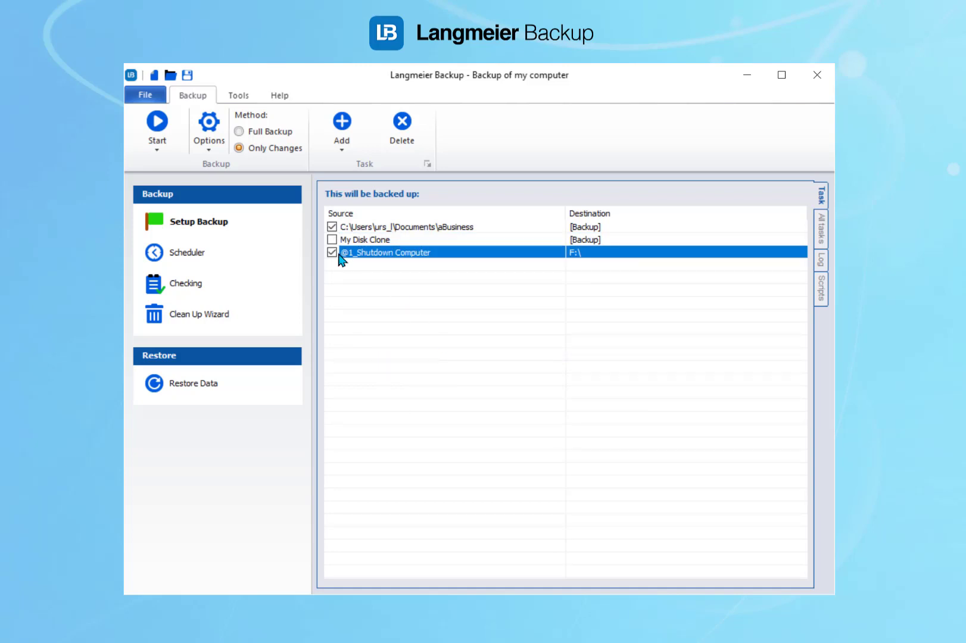
key("Delete")
key("Return")
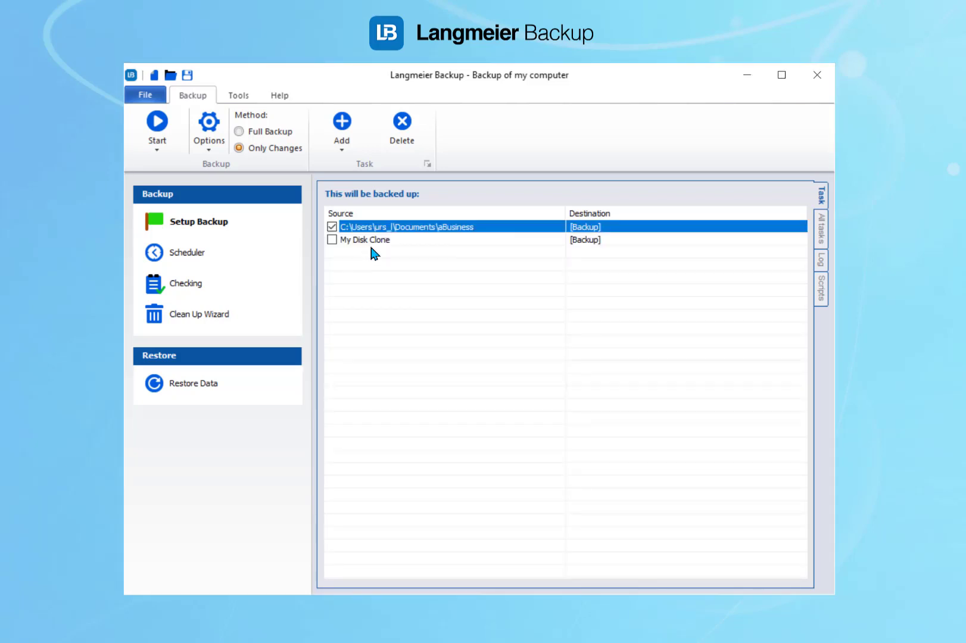
- Include My Disk Clone in the backup task again
left_click(249, 101)
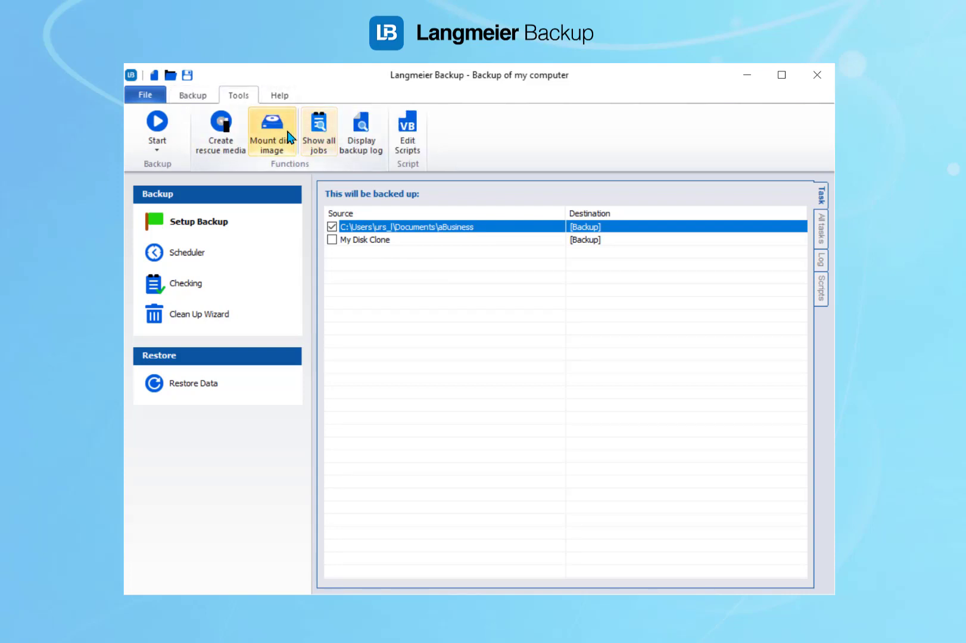
left_click(337, 241)
left_click(332, 240)
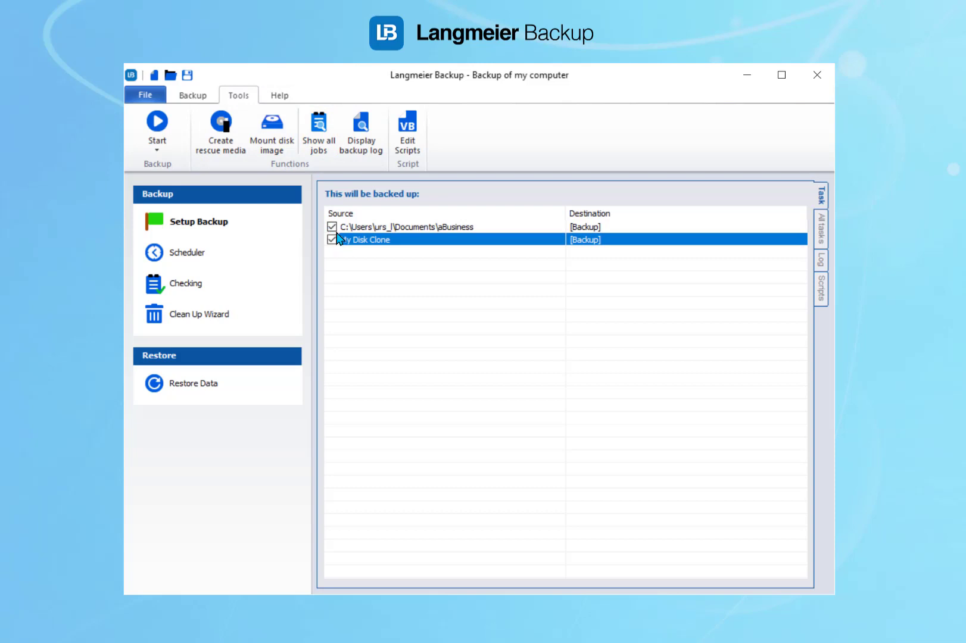
- Go through the bootable CD, USB stick and ISO file options for creating rescue media, and cancel the creation
left_click(225, 136)
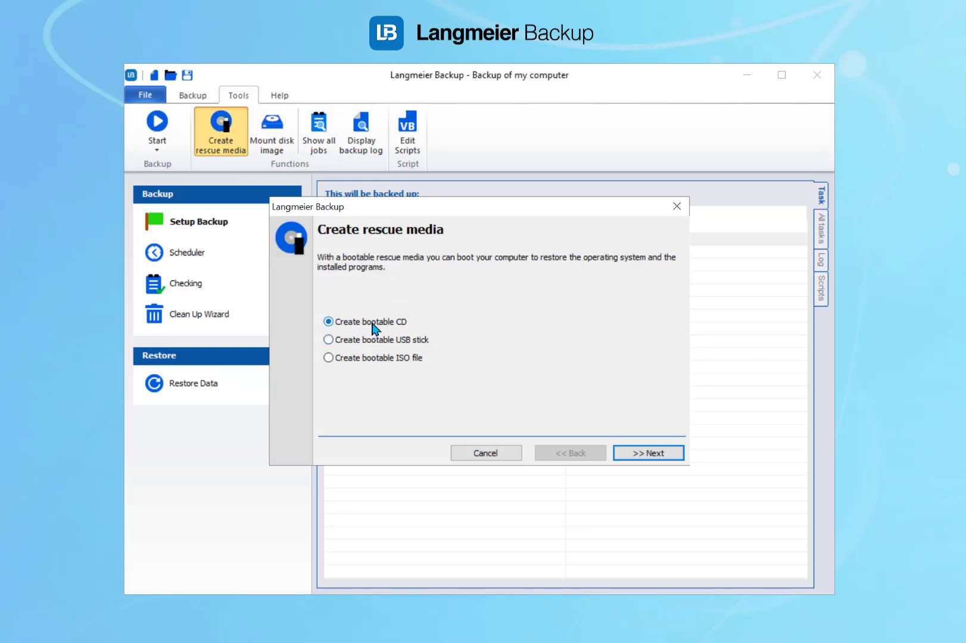
left_click(382, 327)
left_click(409, 342)
left_click(404, 359)
left_click(504, 455)
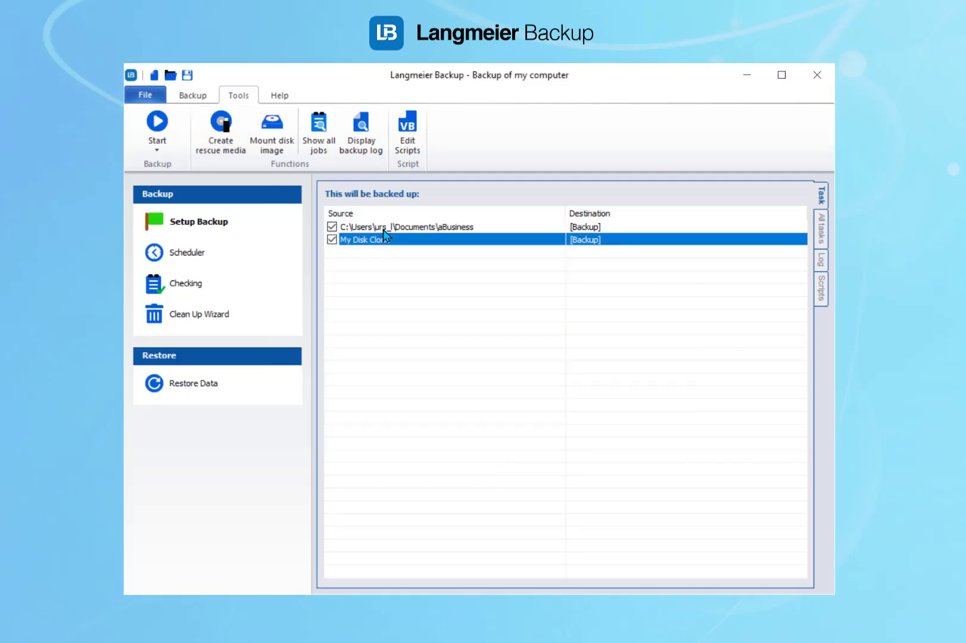